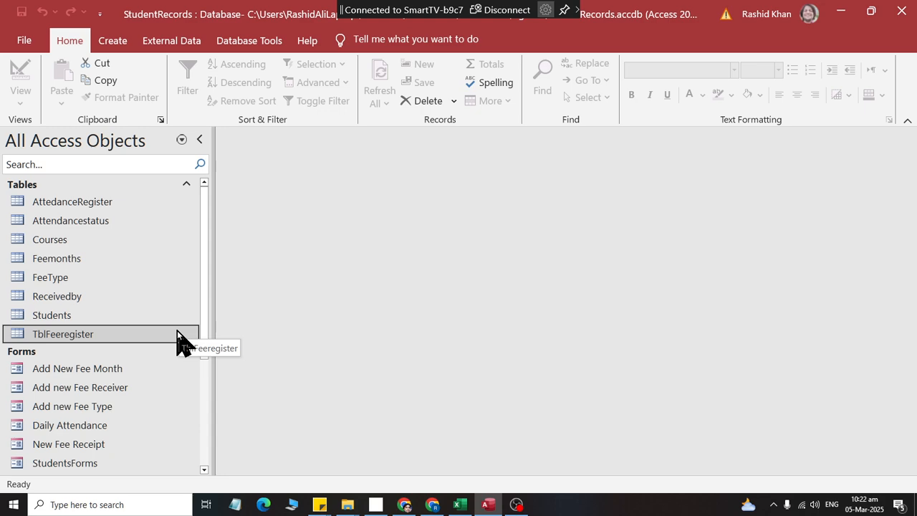
Start a new query with the Simple Query Wizard and choose the Students table as the field source
left_click(124, 43)
left_click(206, 96)
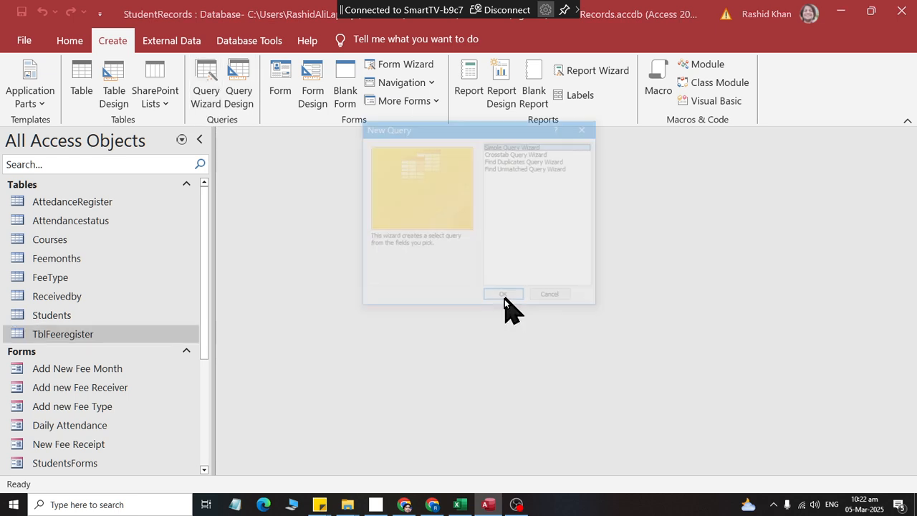
left_click(504, 298)
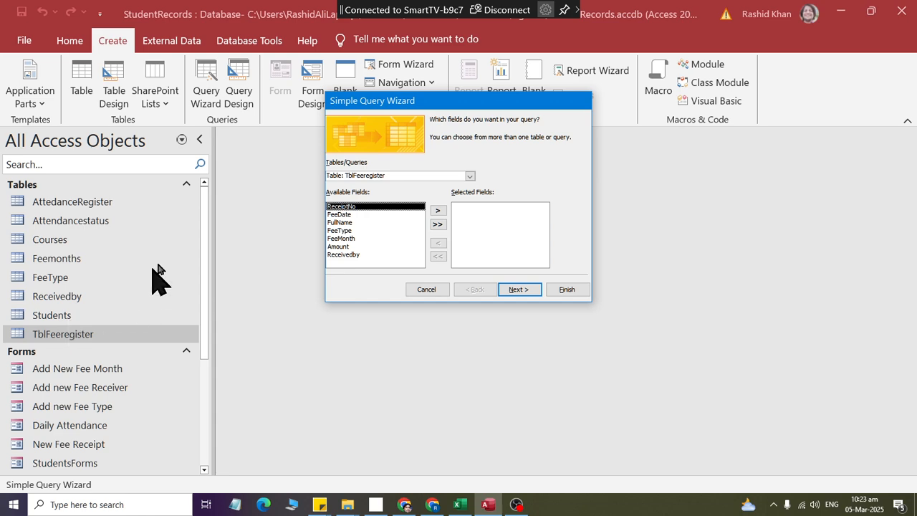
left_click(469, 176)
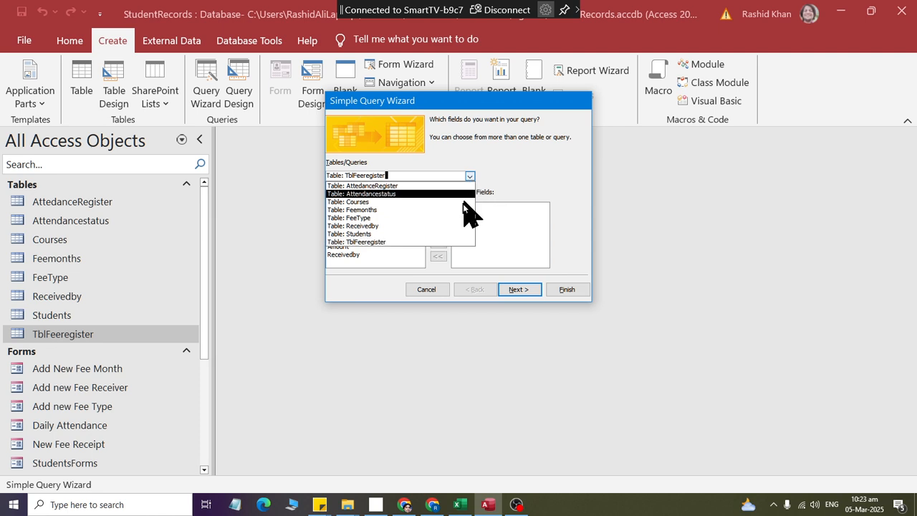
left_click(454, 234)
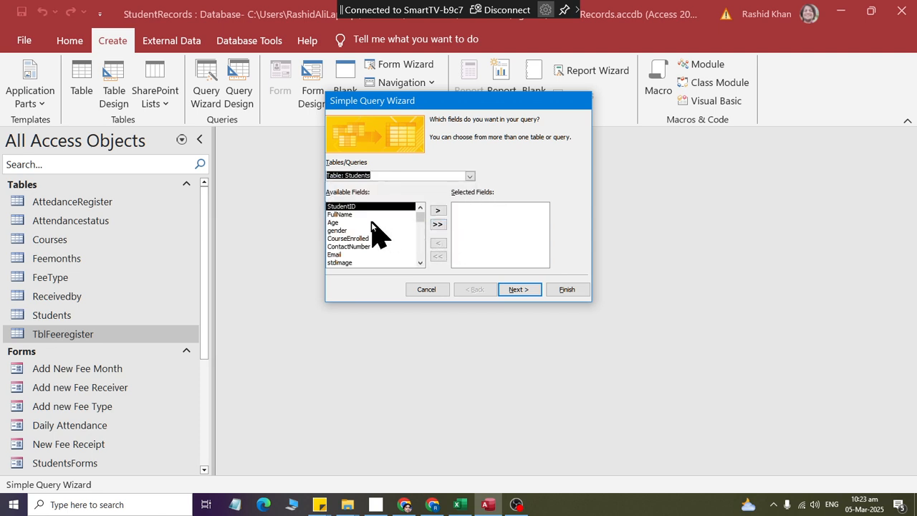
Add the StudentID, FullName and CourseEnrolled fields from the Students table to the query
left_click(441, 212)
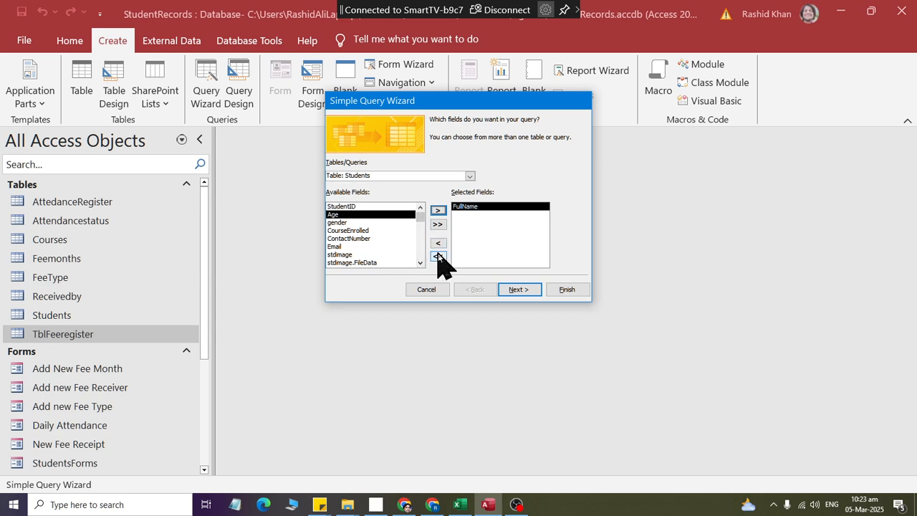
left_click(438, 255)
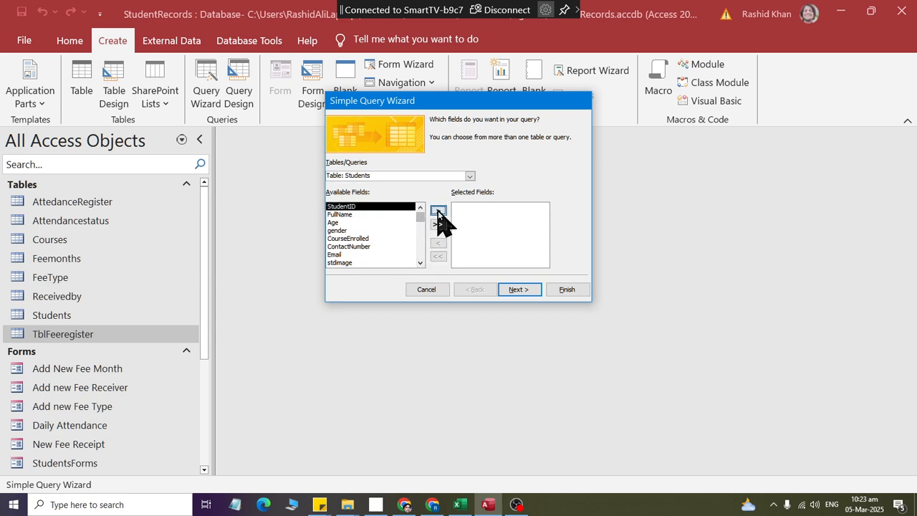
left_click(437, 211)
left_click(438, 211)
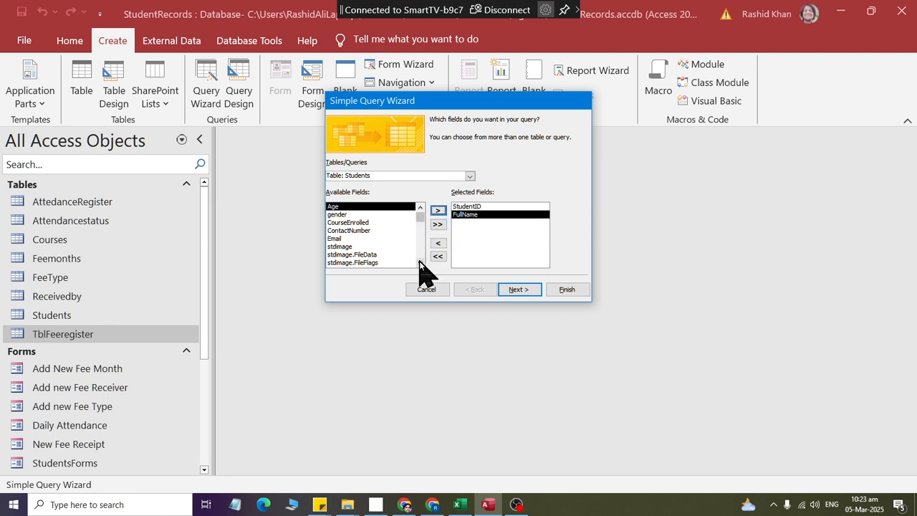
left_click(365, 223)
left_click(438, 211)
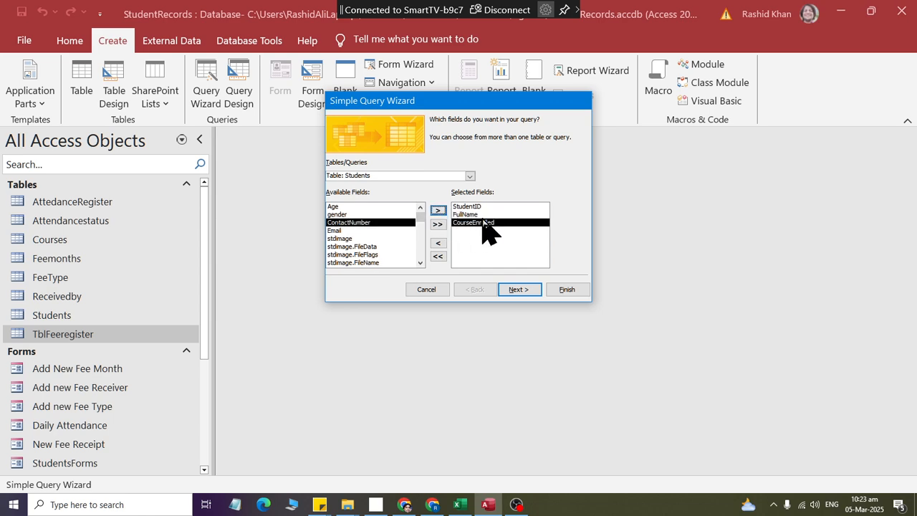
Launch the Windows Magnifier to enlarge the screen
key("super")
type("mag")
key("Return")
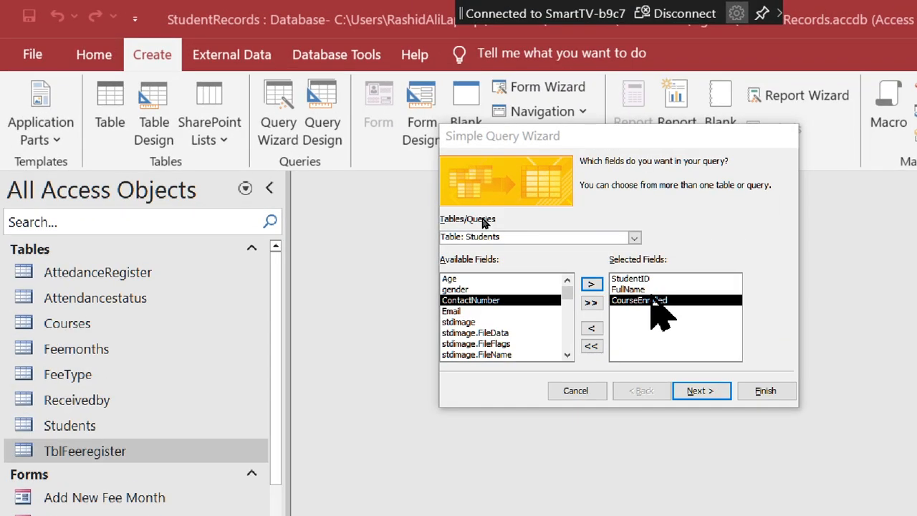
Add all fields of the TblFeeregister table to the query and continue to the title page with the default settings
left_click(634, 237)
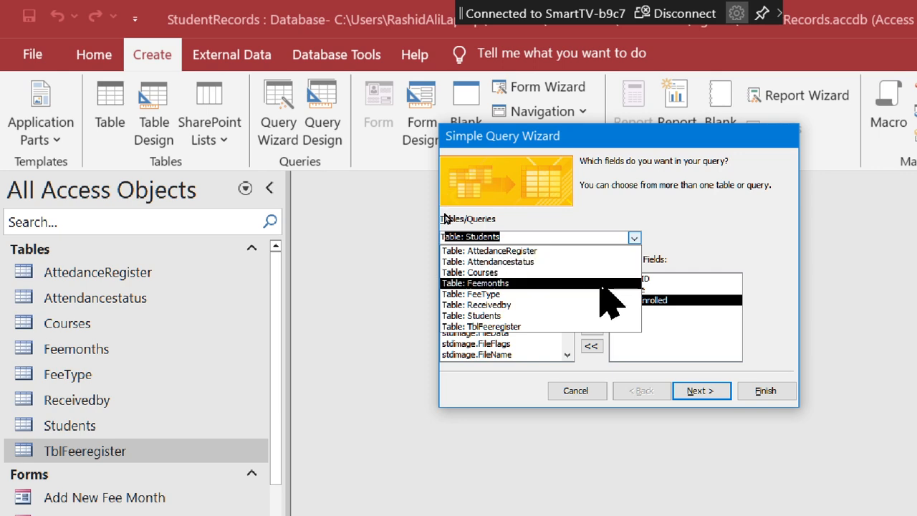
left_click(602, 326)
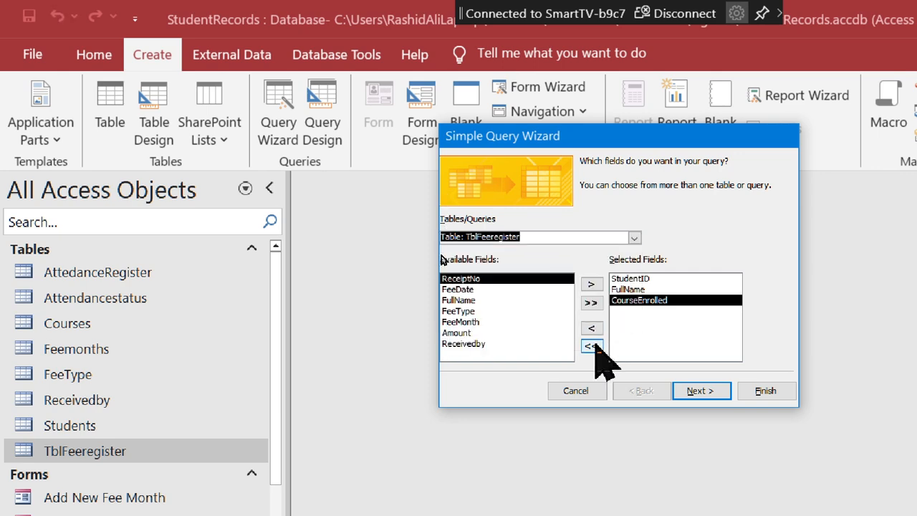
left_click(590, 303)
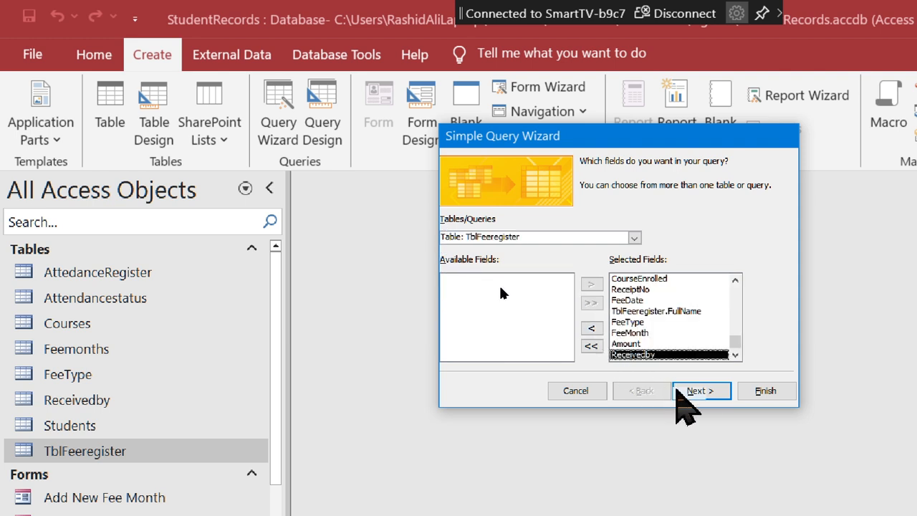
left_click(693, 392)
left_click(692, 397)
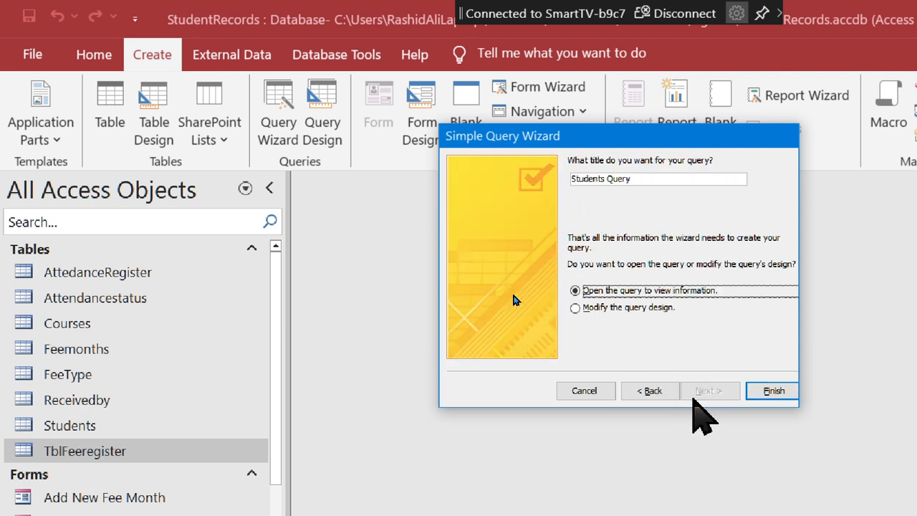
Title the query SingleFeeQuery and finish the wizard, opening the query to view its information
left_click_drag(654, 175, 454, 164)
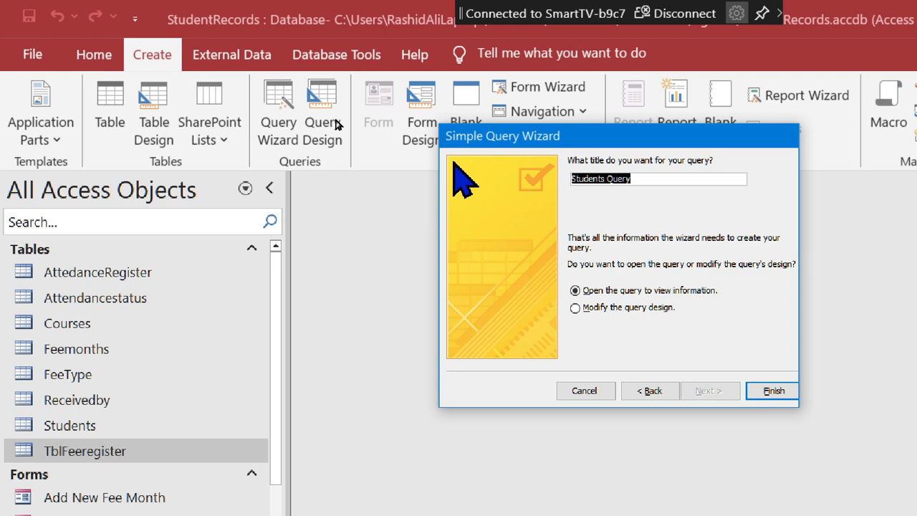
type("Fee")
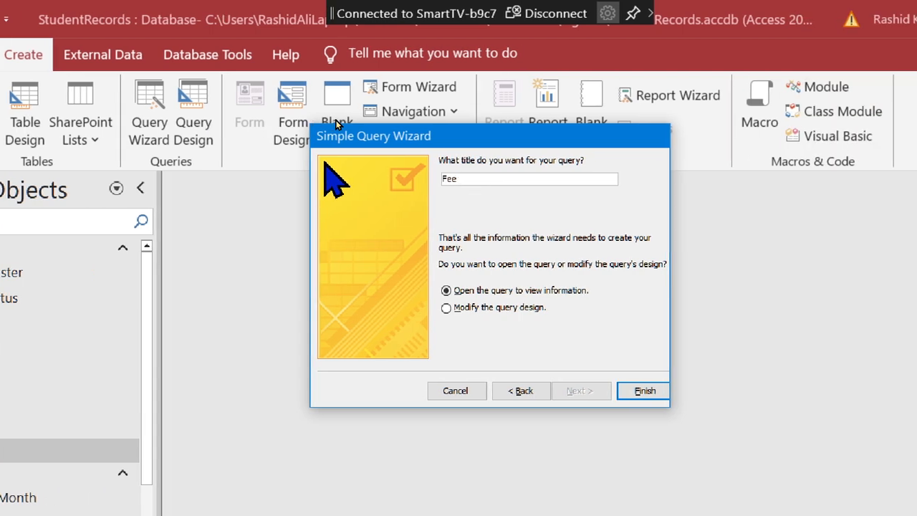
key("BackSpace")
key("BackSpace")
key("BackSpace")
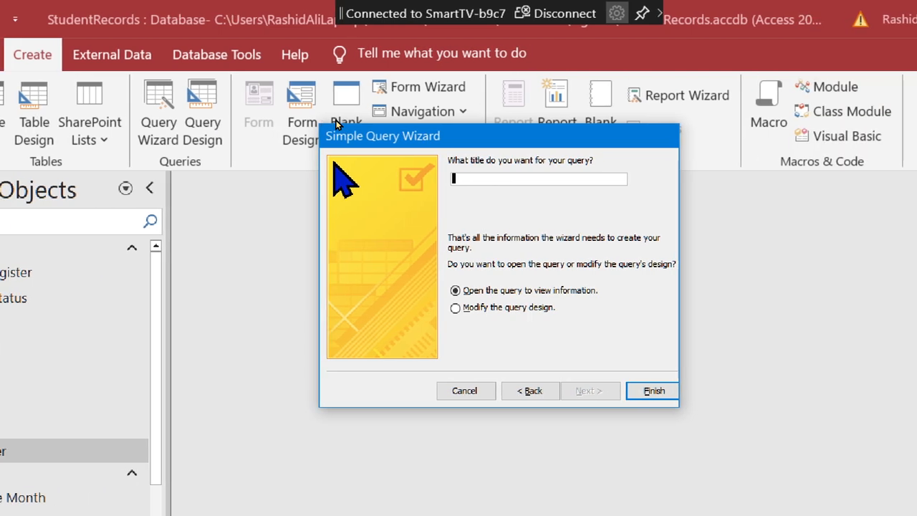
type("Single")
type("FeeQury")
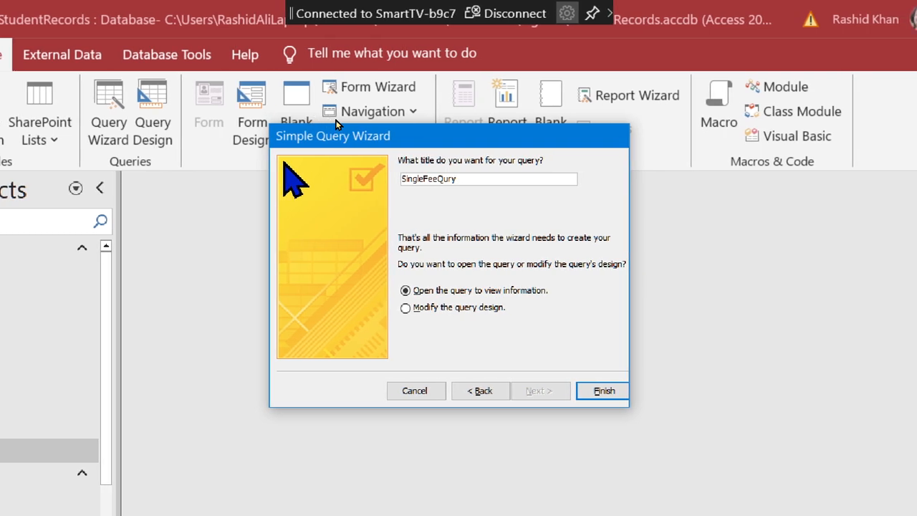
key("BackSpace")
key("BackSpace")
type("er")
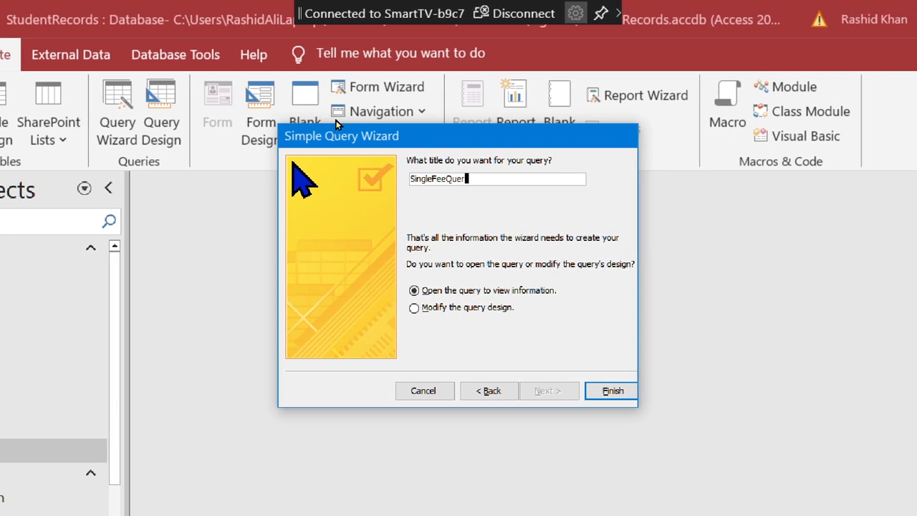
type("y")
key("Return")
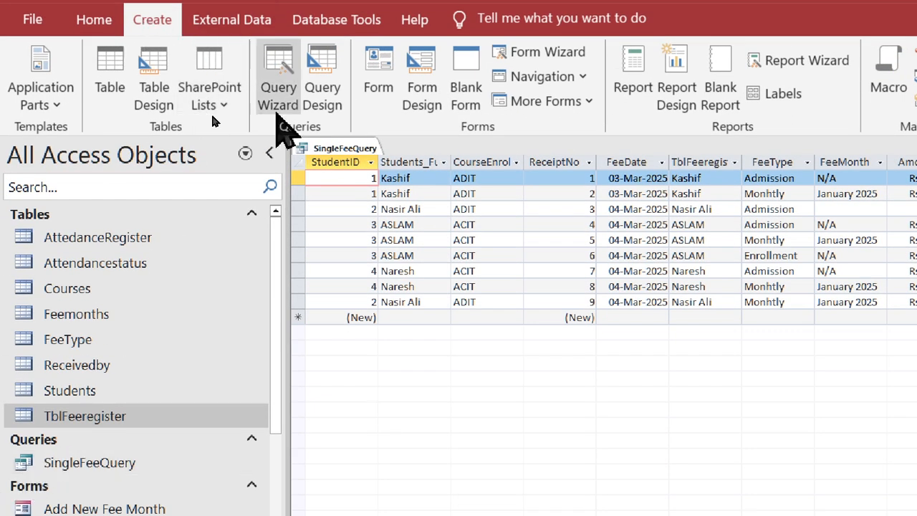
Close the query datasheet and select SingleFeeQuery among the database objects
right_click(336, 148)
left_click(365, 186)
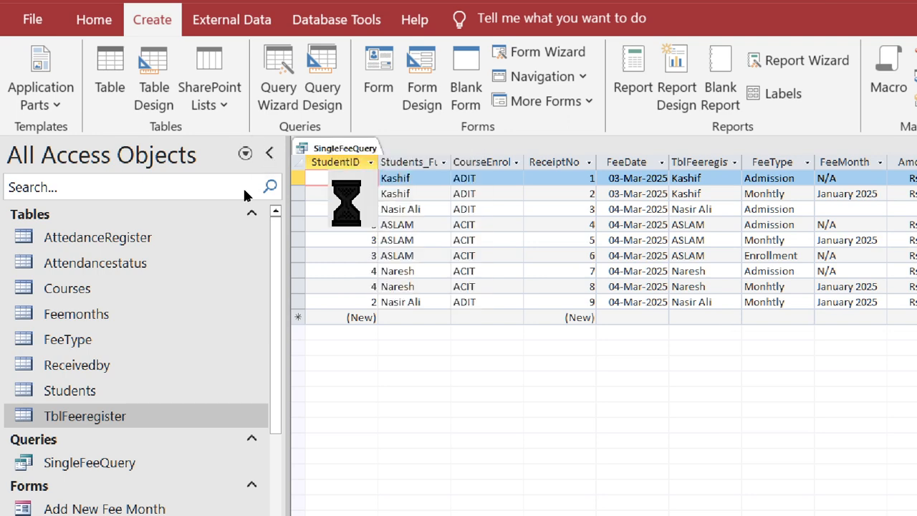
left_click(103, 356)
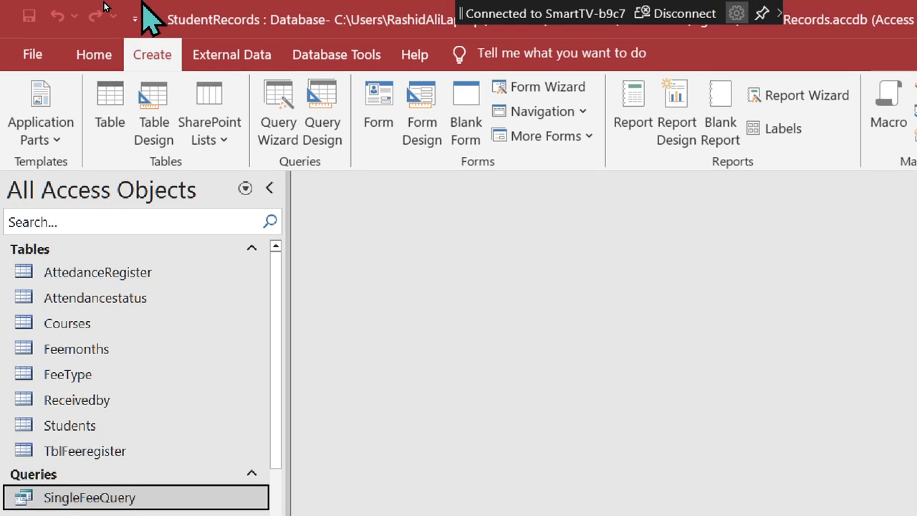
Start a report with the Report Wizard based on SingleFeeQuery and include all its fields
left_click(788, 95)
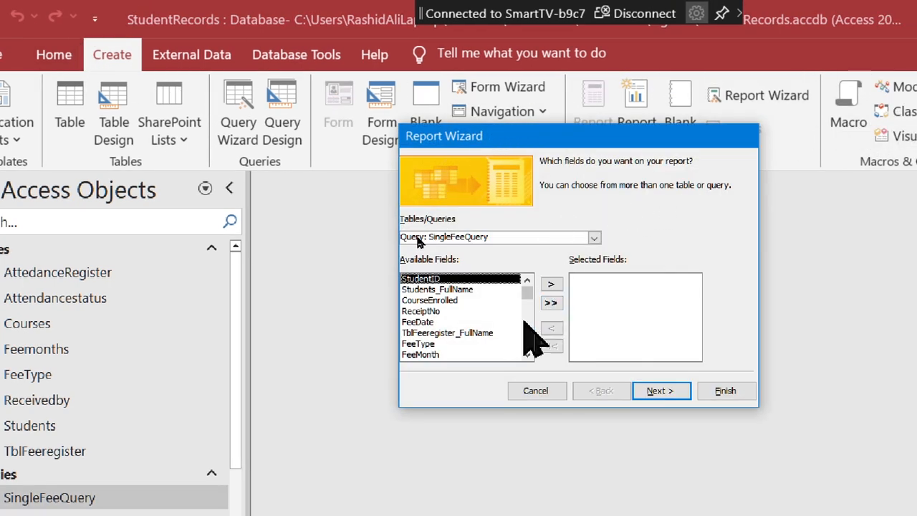
scroll(528, 315, "down", 1)
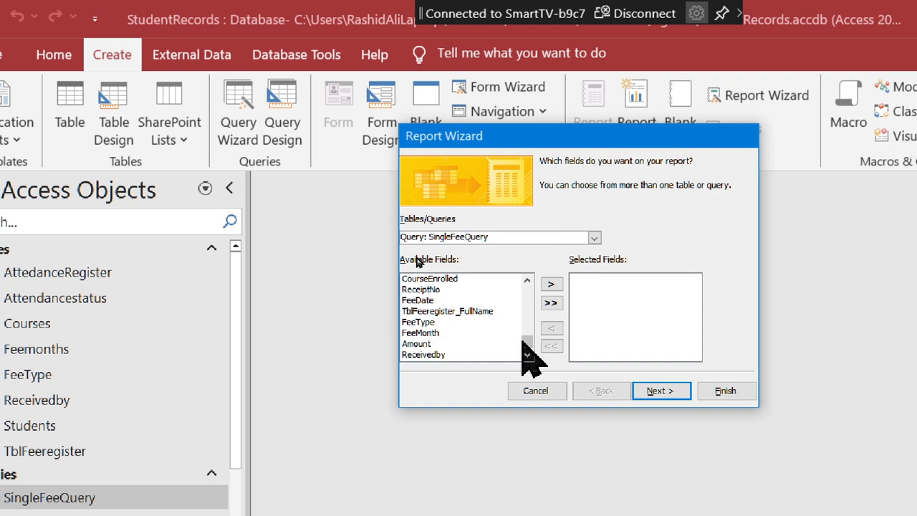
left_click(550, 302)
left_click(659, 391)
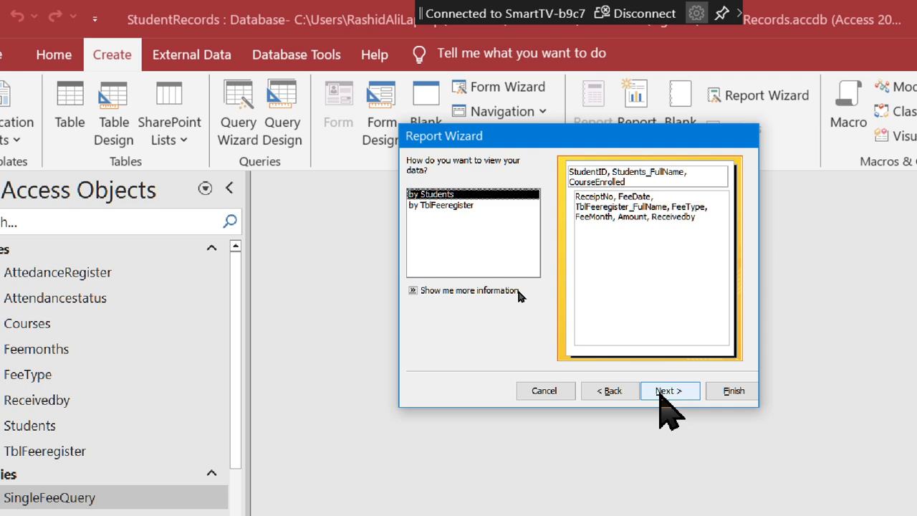
Keep the report data viewed by Students, without sorting, in a Stepped layout with Portrait orientation, and continue to the title page
left_click(662, 392)
left_click(658, 394)
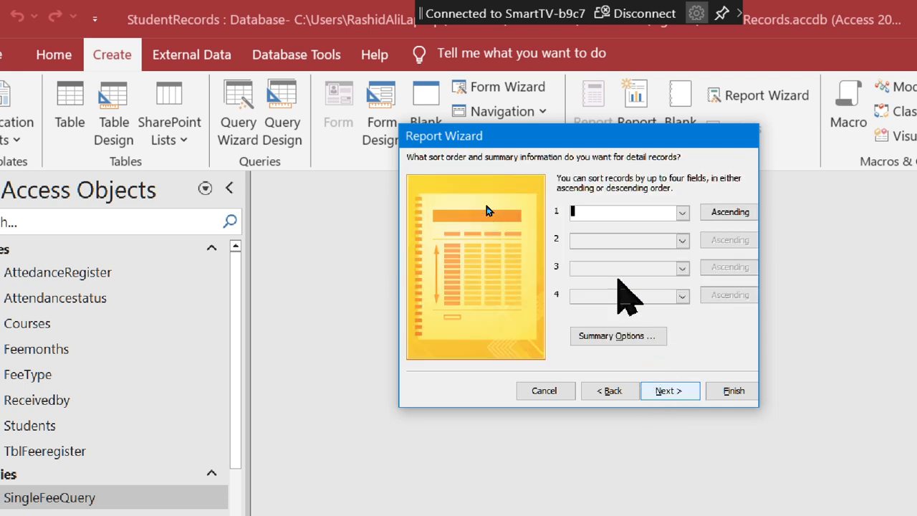
left_click(658, 396)
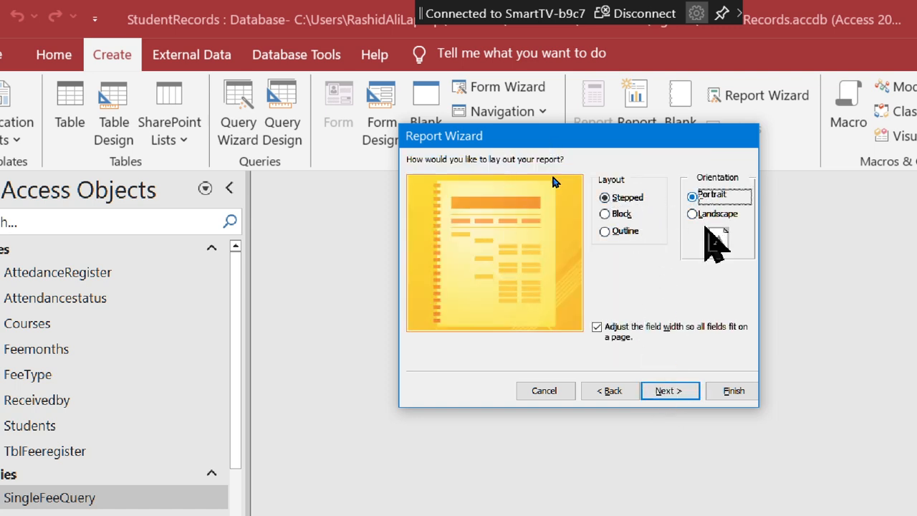
left_click(667, 393)
left_click(610, 390)
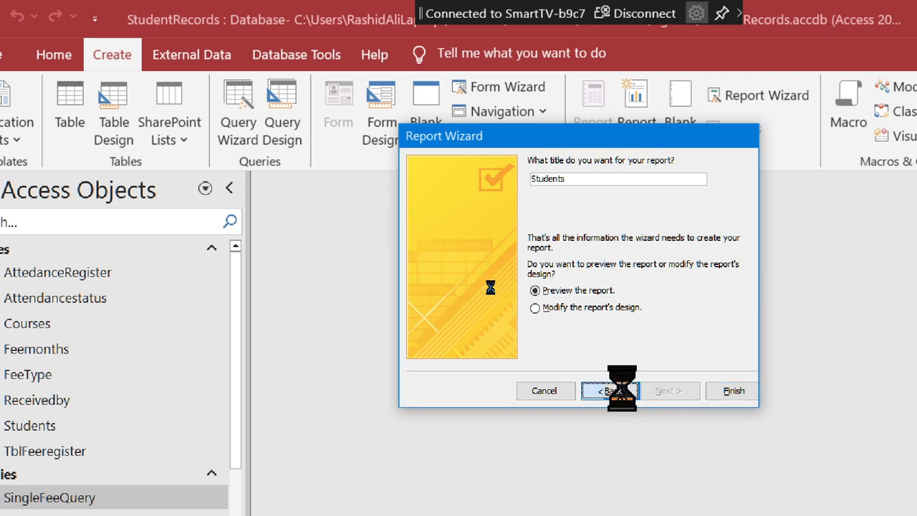
left_click(666, 391)
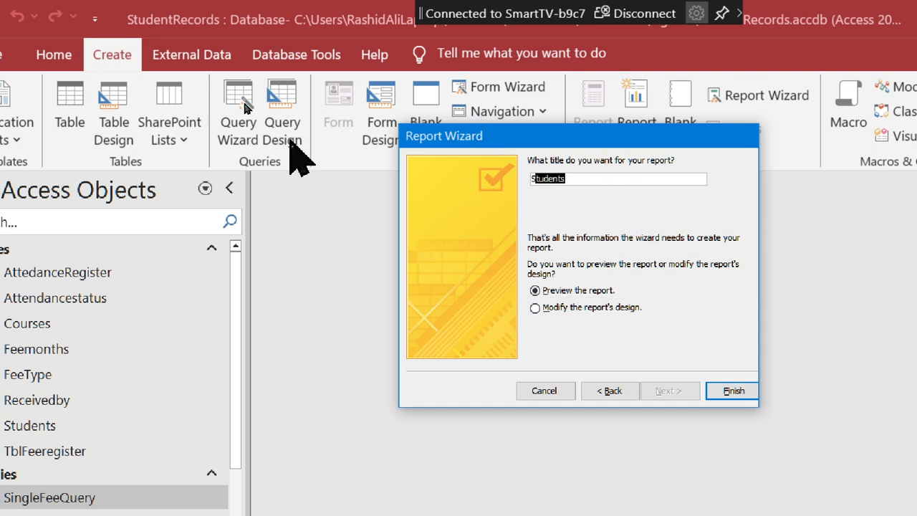
Title the report Single Student Fee Receipt and finish the wizard with the report preview
type("Single Student ")
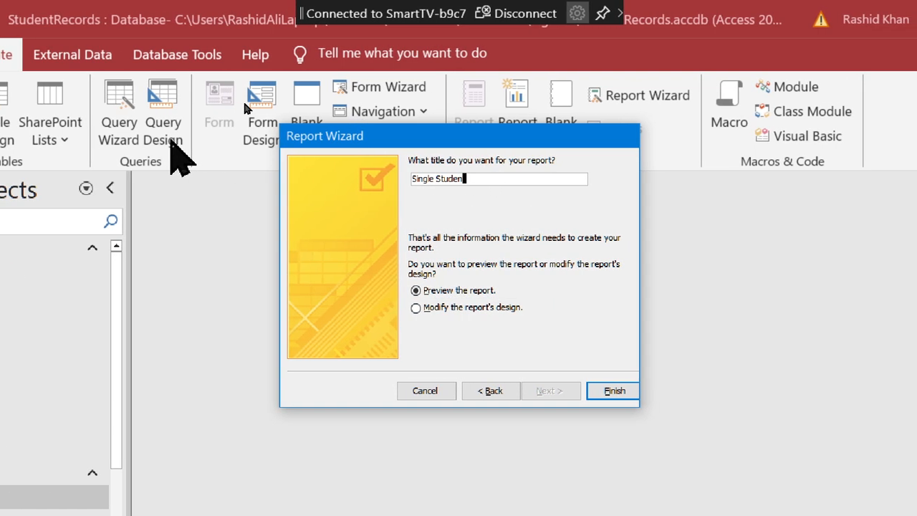
type("Fee Recei")
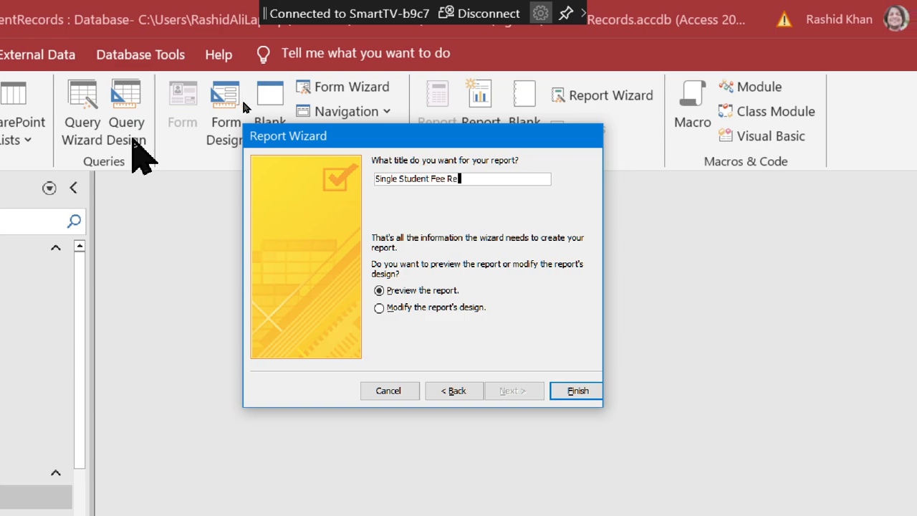
type("pt")
key("Return")
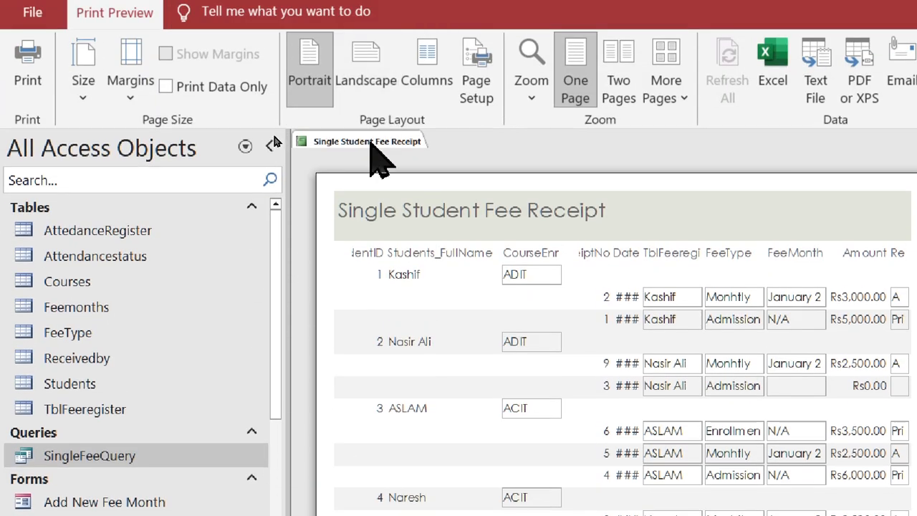
Close the report preview and open SingleFeeQuery in Design View
right_click(373, 4)
left_click(419, 182)
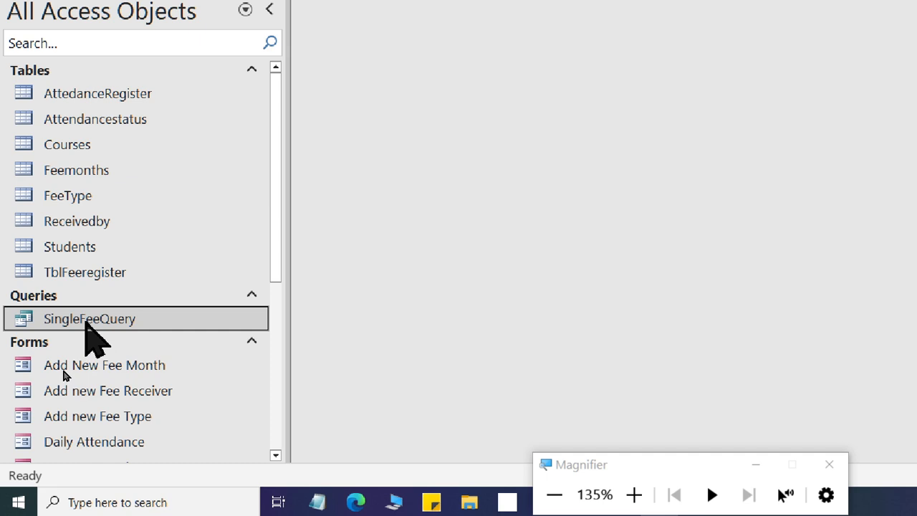
right_click(84, 320)
left_click(164, 63)
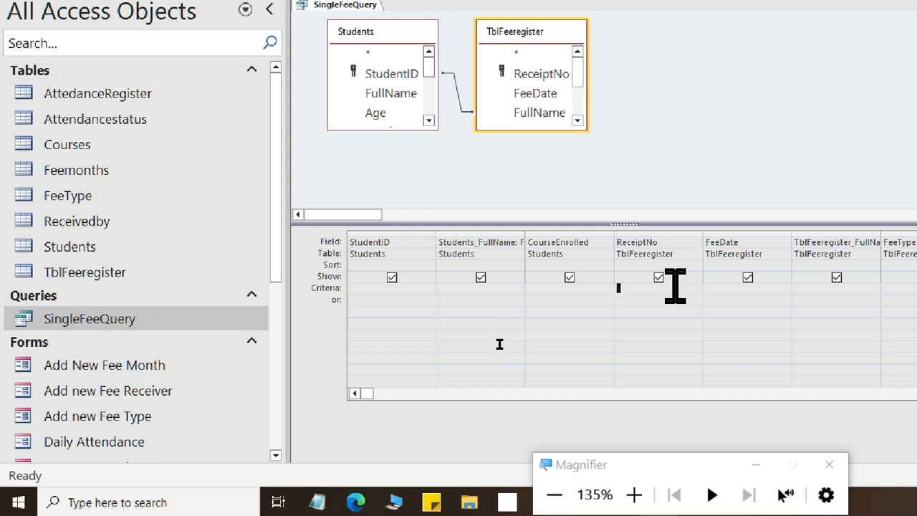
Switch to a new Notepad document, write the parameter prompt [Enter Receipt No] there and copy it
left_click(633, 494)
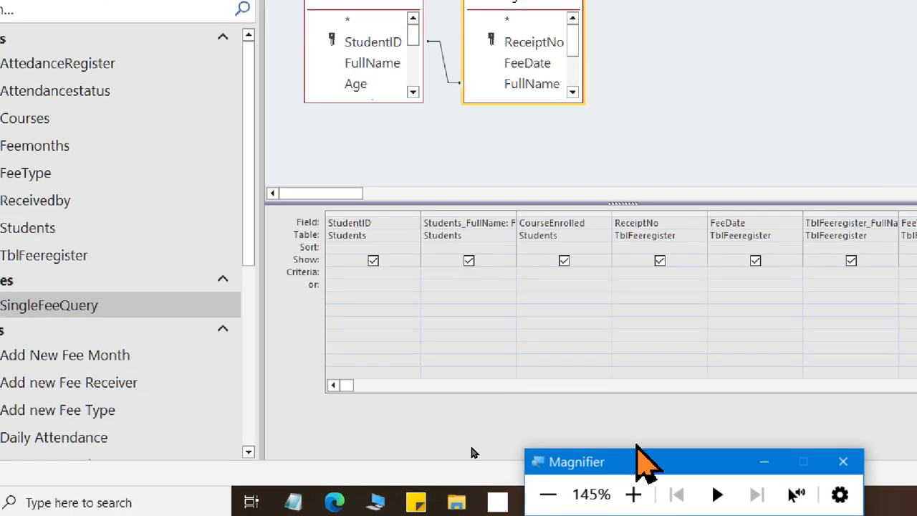
left_click(647, 284)
key("super+r")
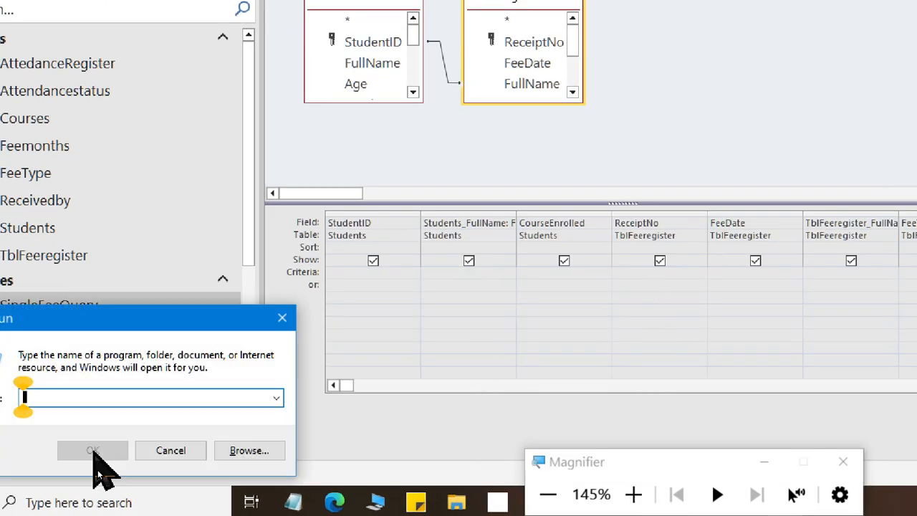
type("notepad")
key("Return")
type("[")
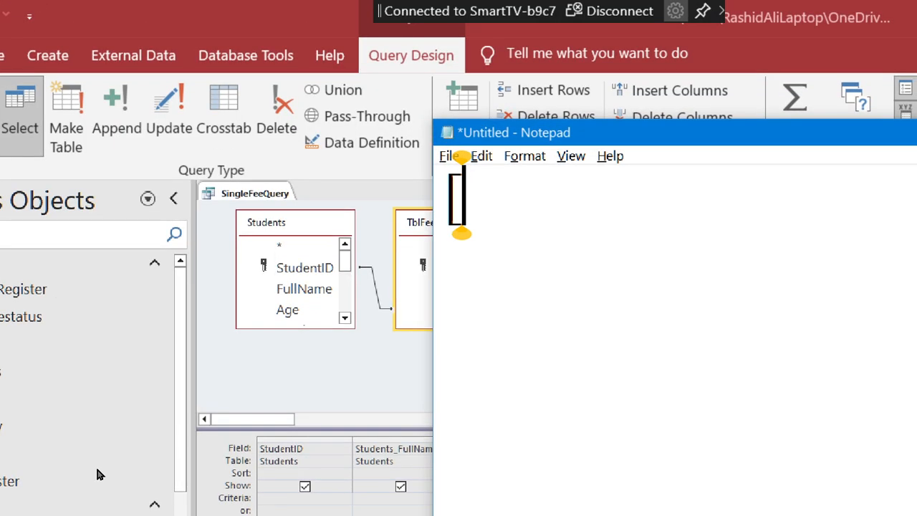
type("Enter Receipt No]")
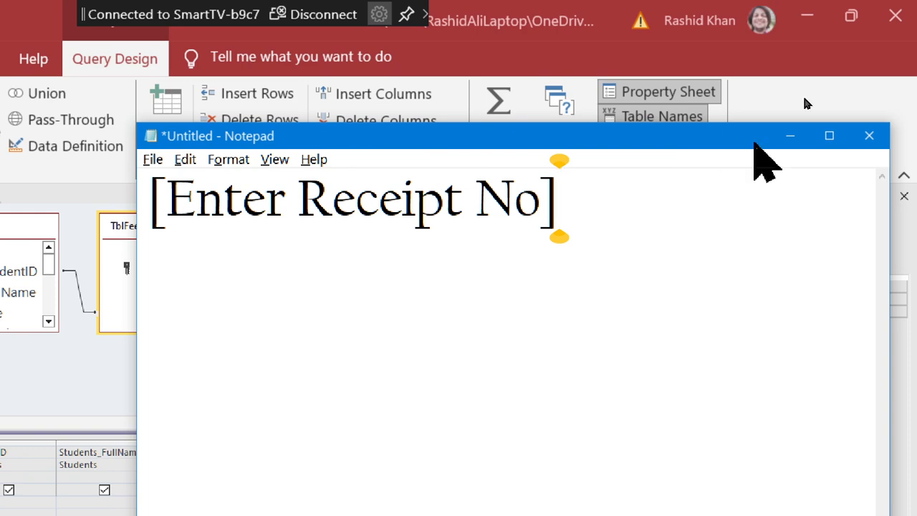
left_click_drag(557, 208, 200, 256)
key("ctrl+c")
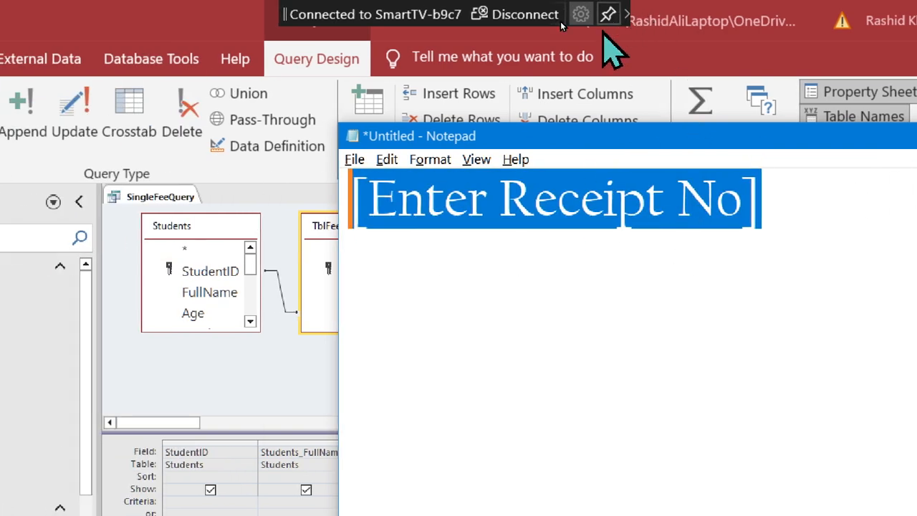
Switch back to Access and set the ReceiptNo criterion to [Enter Receipt No], clearing the copy pasted into the or row
double_click(603, 34)
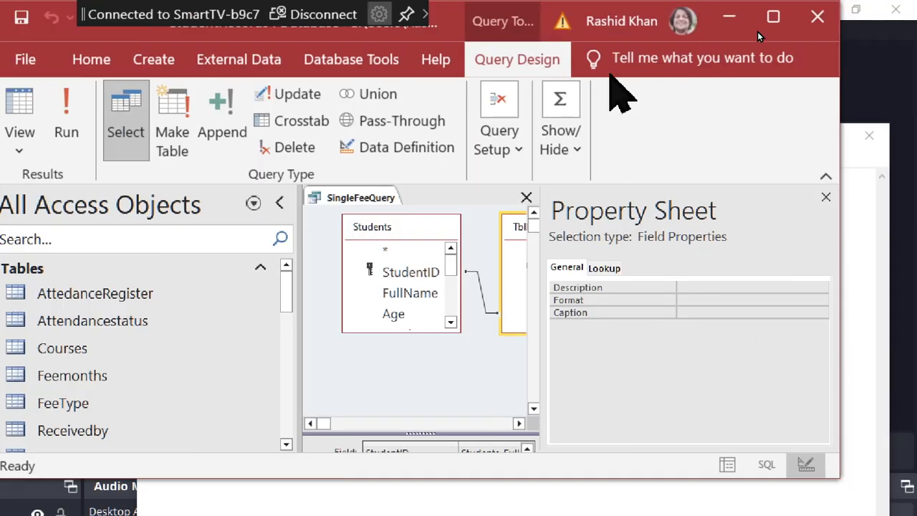
left_click(773, 18)
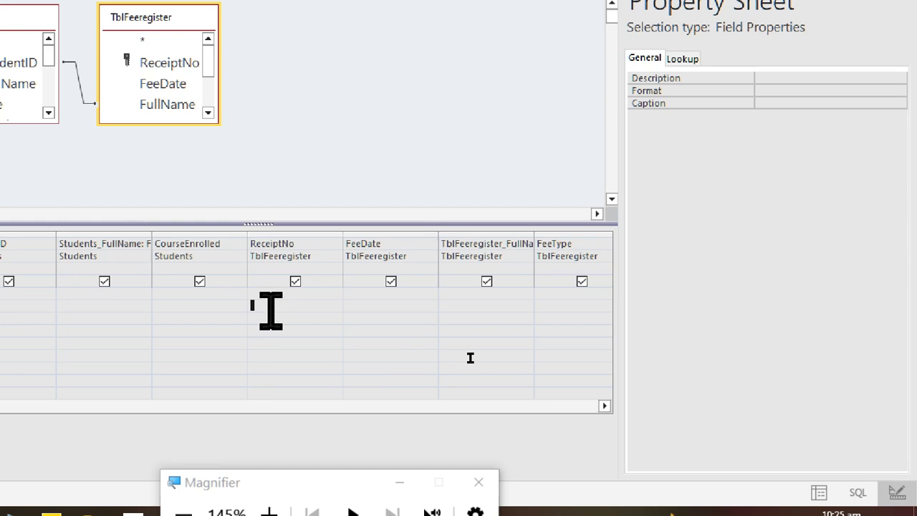
key("ctrl+v")
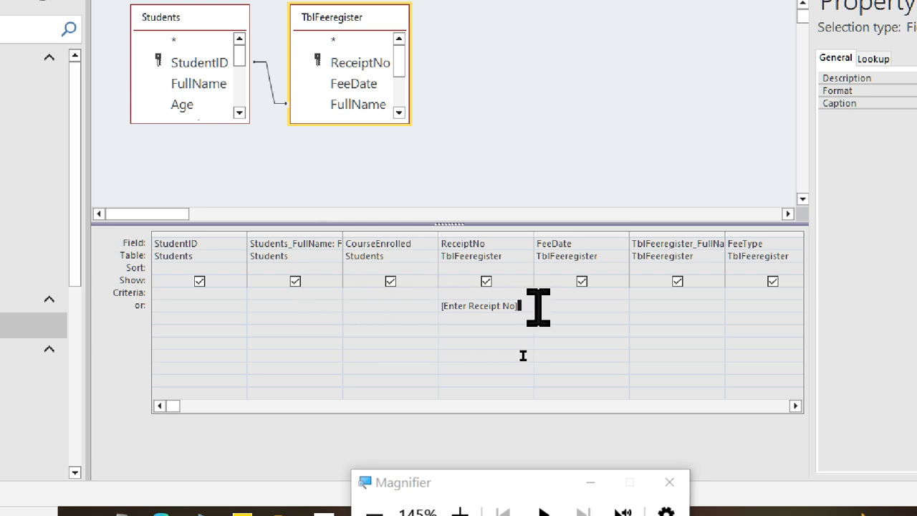
double_click(452, 306)
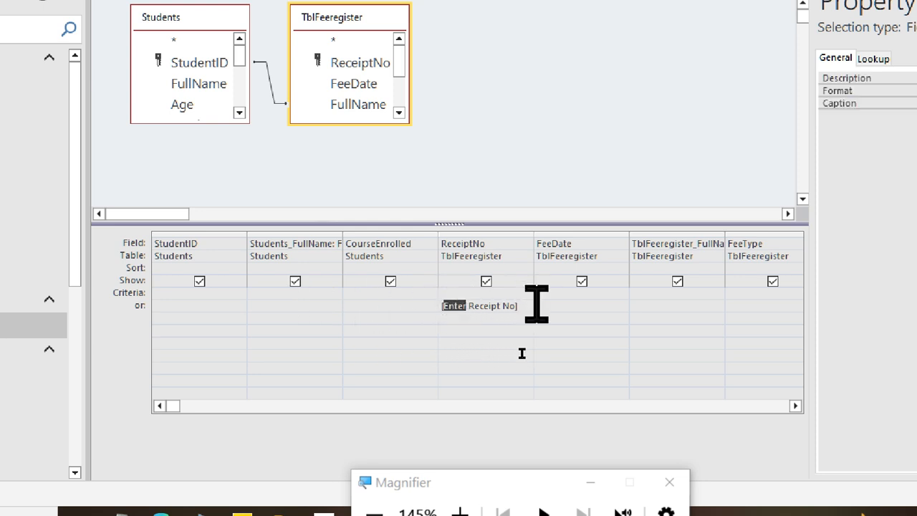
key("ctrl+a")
key("Delete")
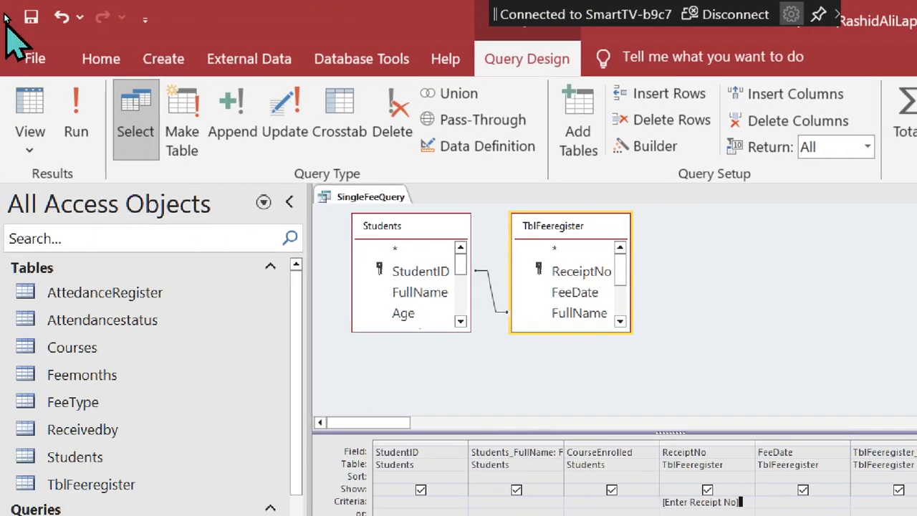
Save and close the SingleFeeQuery design
right_click(373, 209)
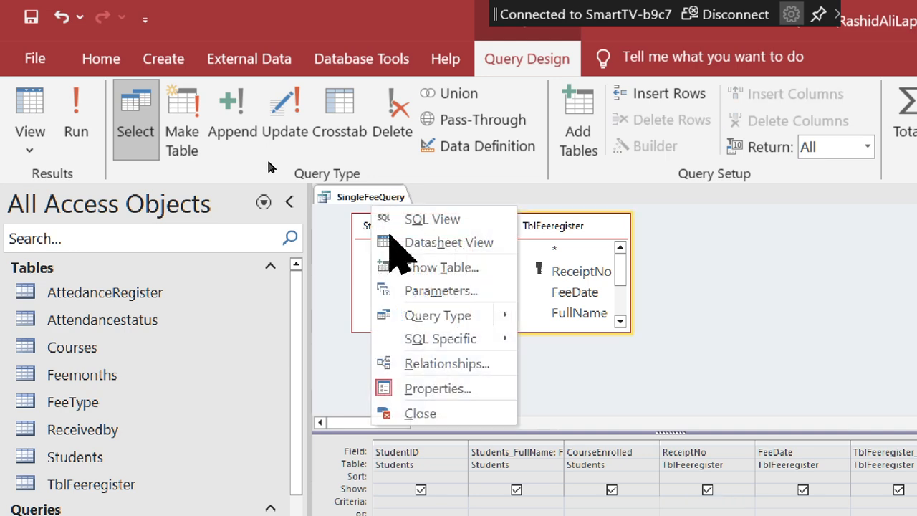
left_click(377, 201)
right_click(379, 197)
left_click(428, 230)
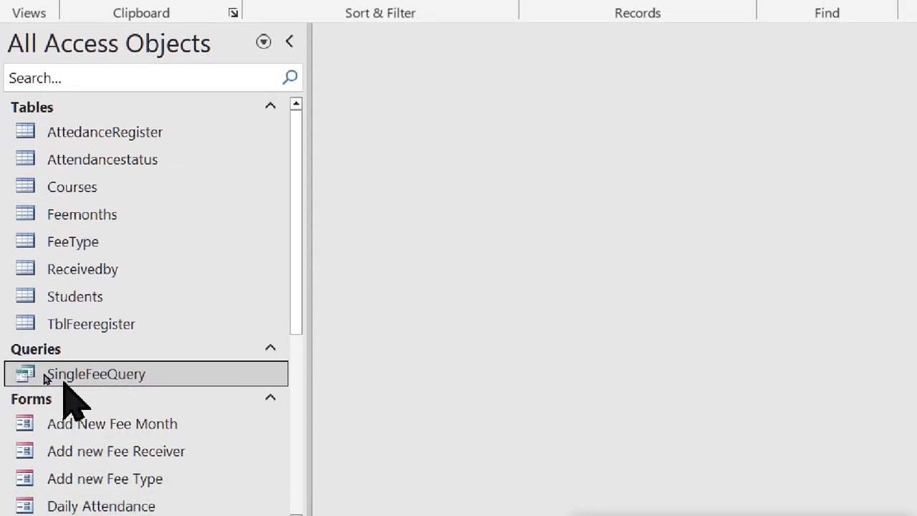
Test SingleFeeQuery by running it for receipt number 3, and close the resulting datasheet
double_click(47, 375)
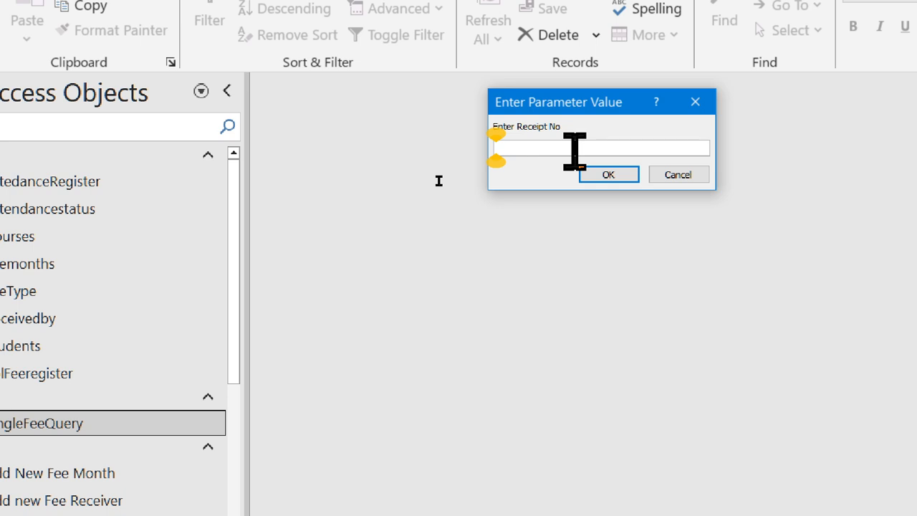
type("3")
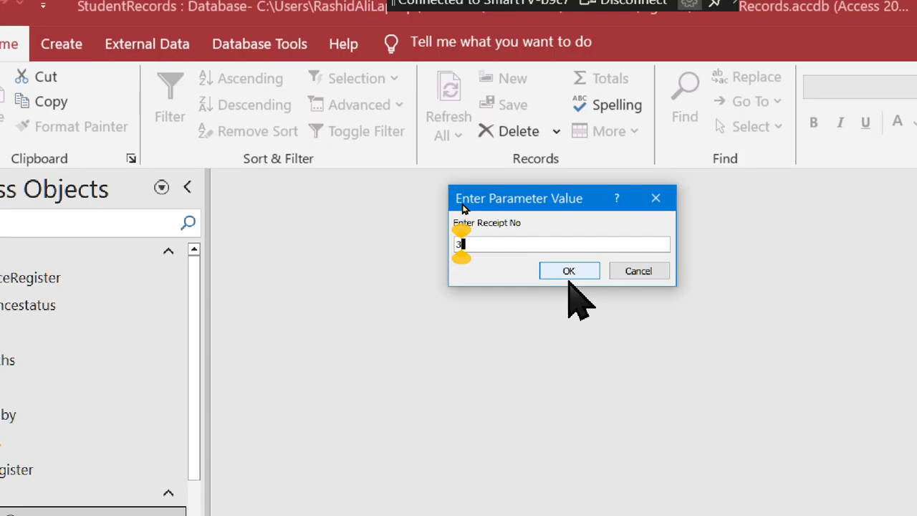
left_click(570, 272)
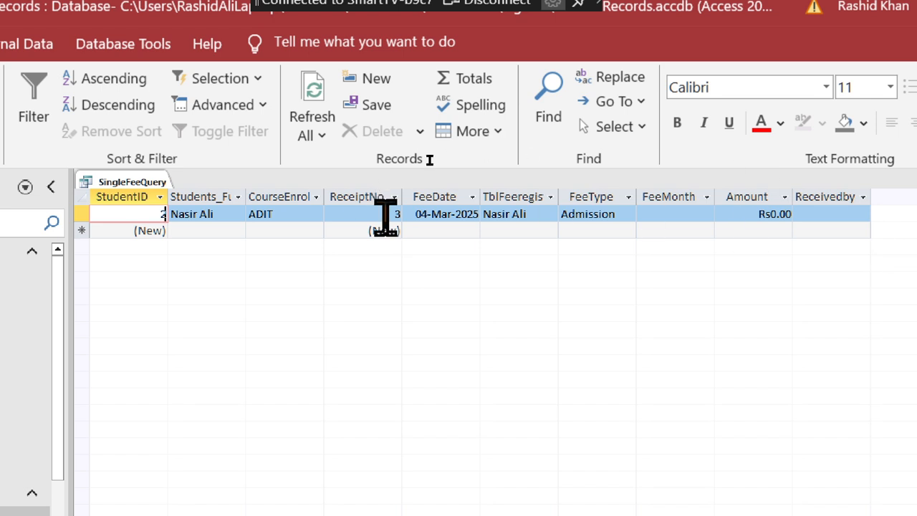
right_click(112, 178)
left_click(141, 222)
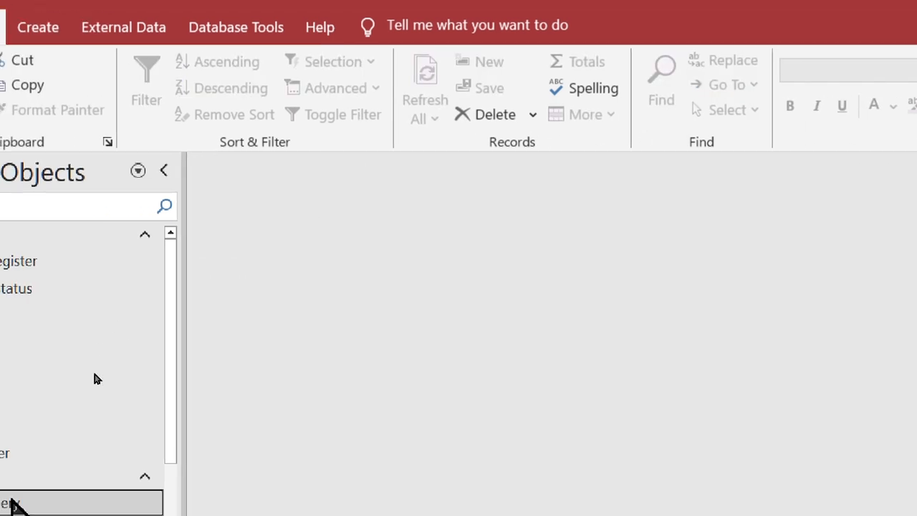
Open the Single Student Fee Receipt report for receipt number 4 and check its receipt number field
scroll(113, 304, "down", 3)
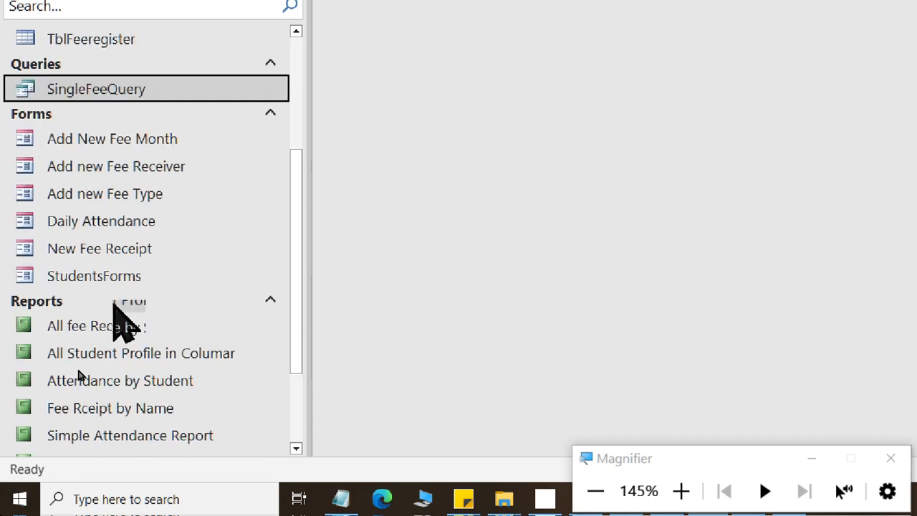
scroll(114, 315, "down", 3)
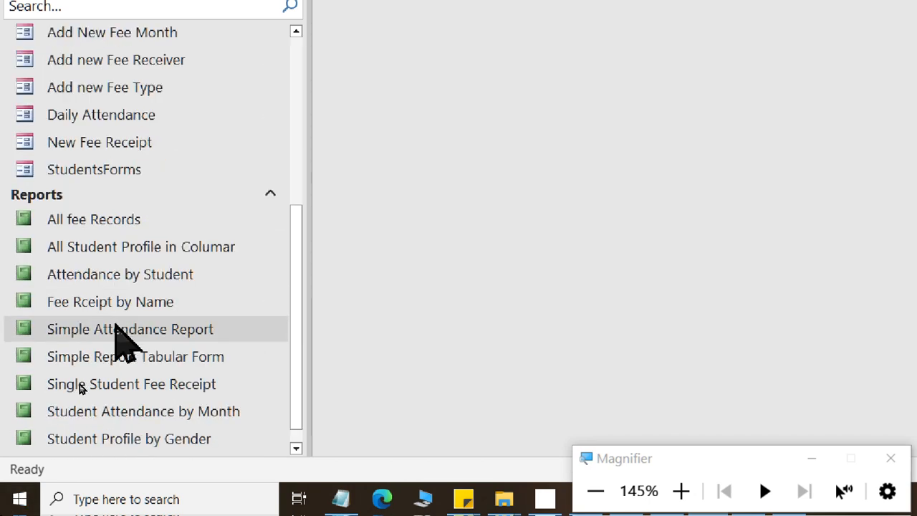
double_click(101, 392)
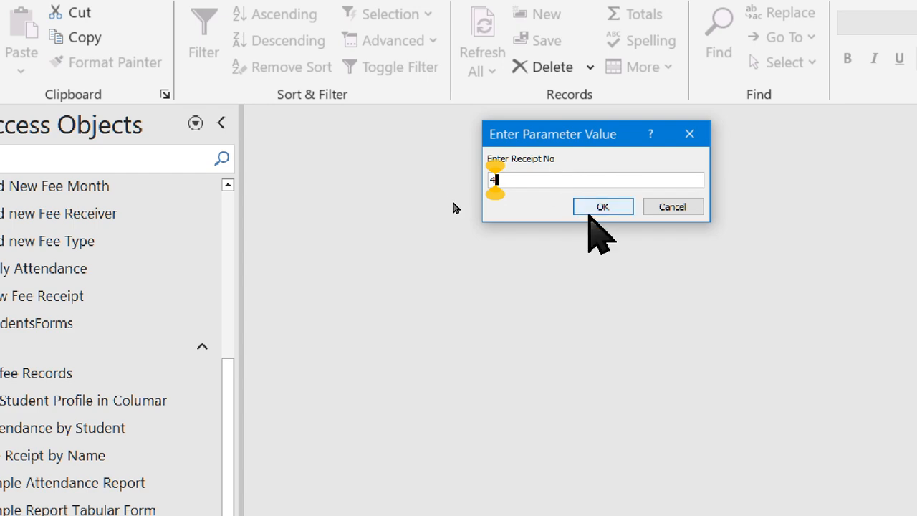
left_click(600, 208)
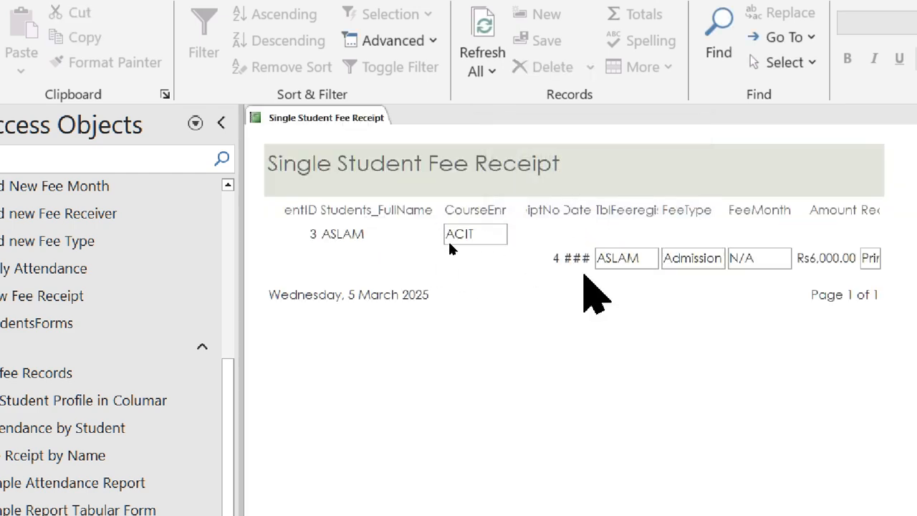
left_click(555, 258)
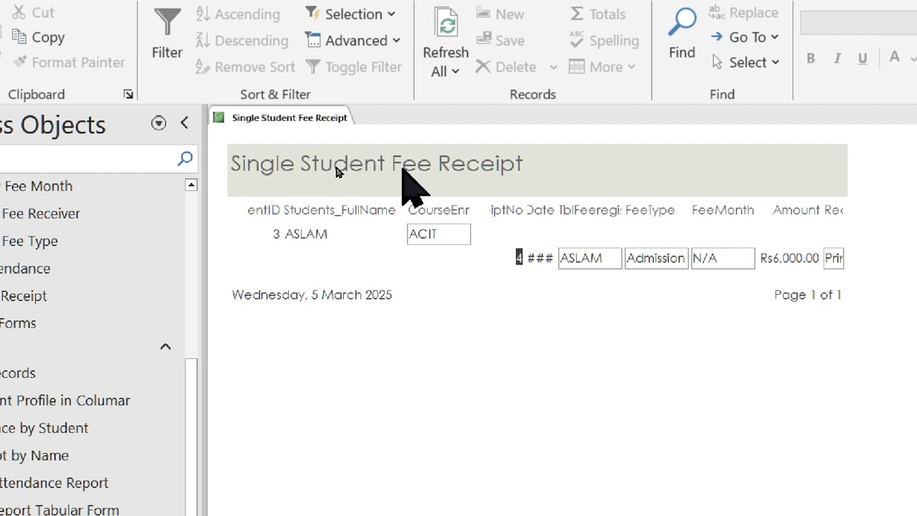
View the report's design, return to Report View for receipt number 4, and examine the receipt number and amount fields
right_click(308, 120)
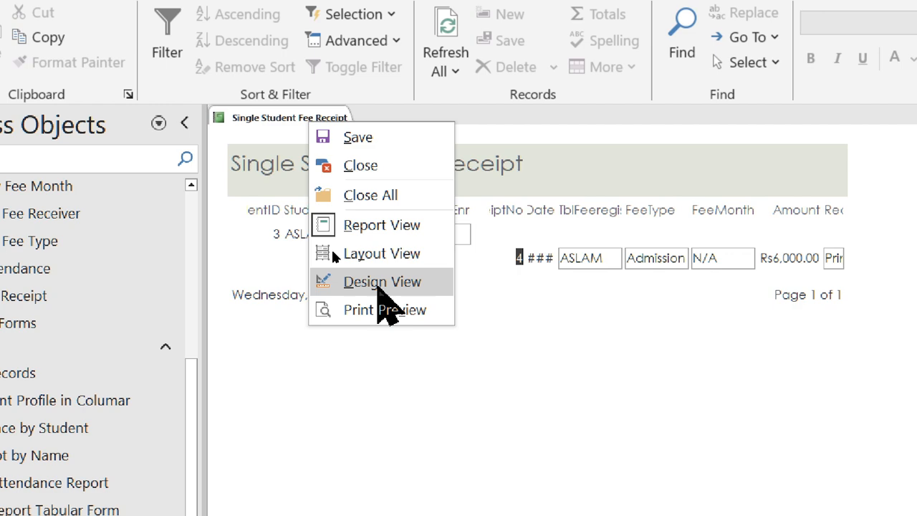
left_click(382, 281)
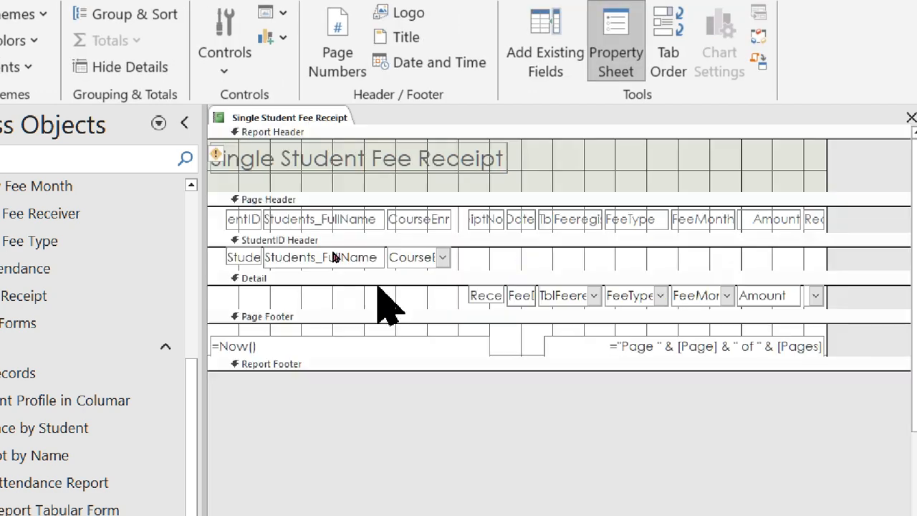
right_click(285, 119)
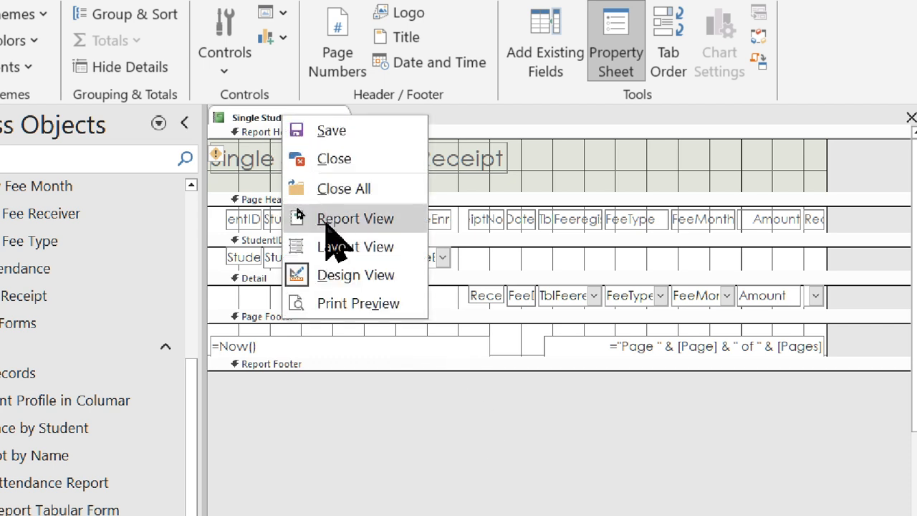
left_click(298, 214)
type("4")
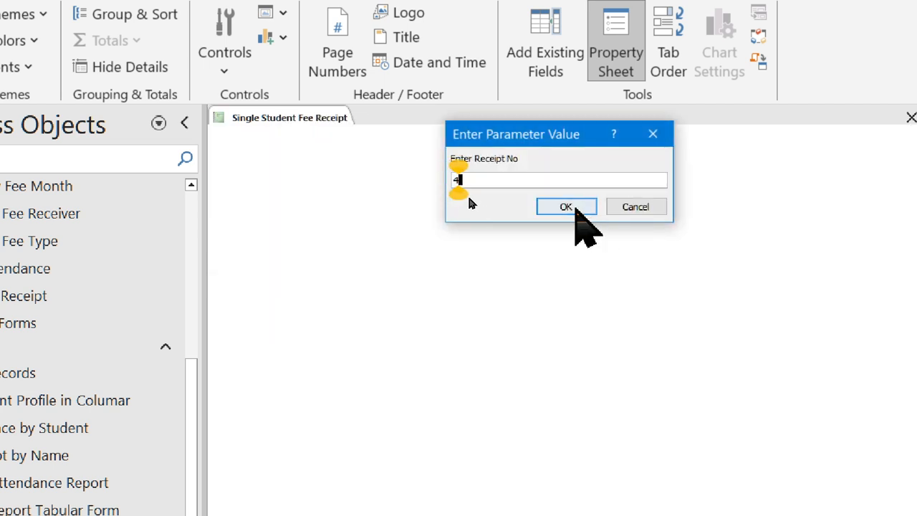
left_click(566, 208)
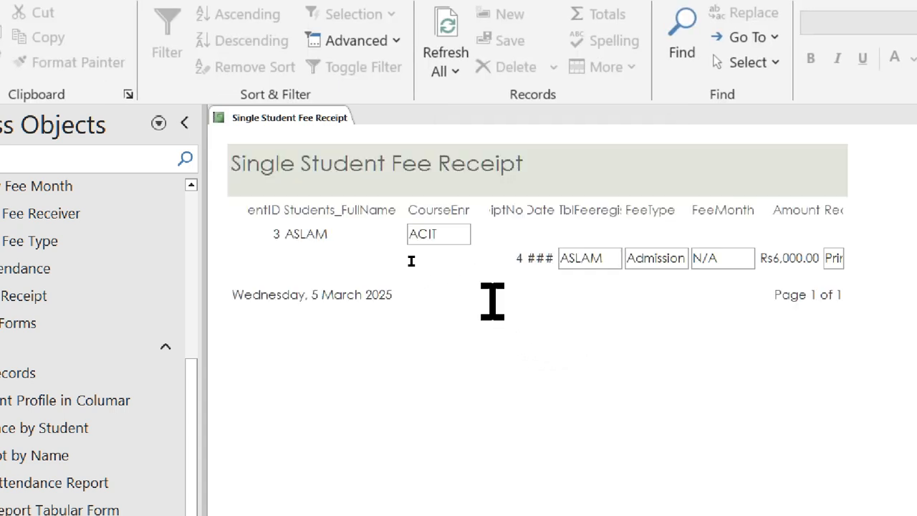
left_click(520, 258)
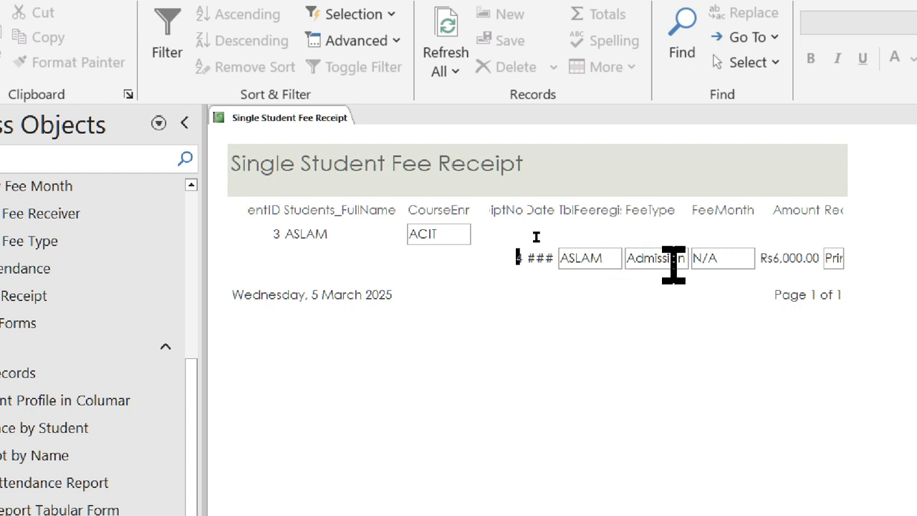
left_click_drag(788, 258, 815, 255)
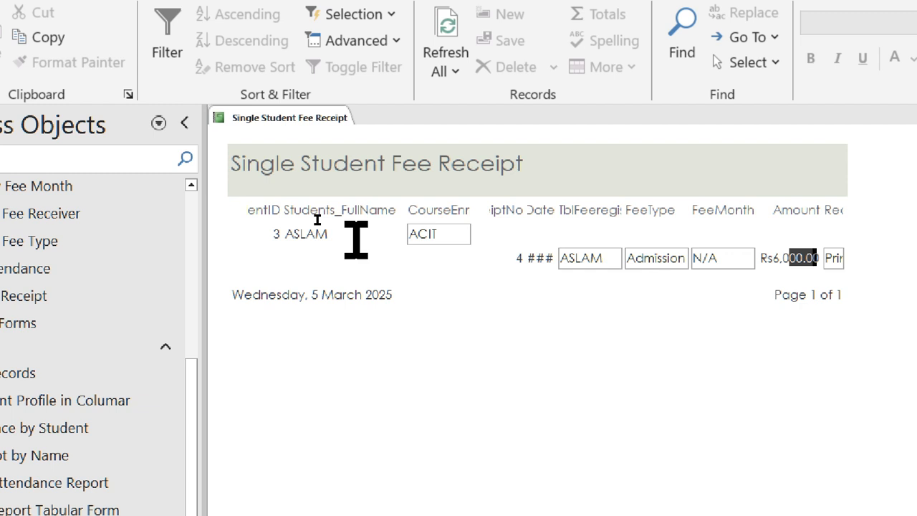
Return to the report's Design View and examine the controls in the Page Header, StudentID Header and Detail sections
right_click(274, 117)
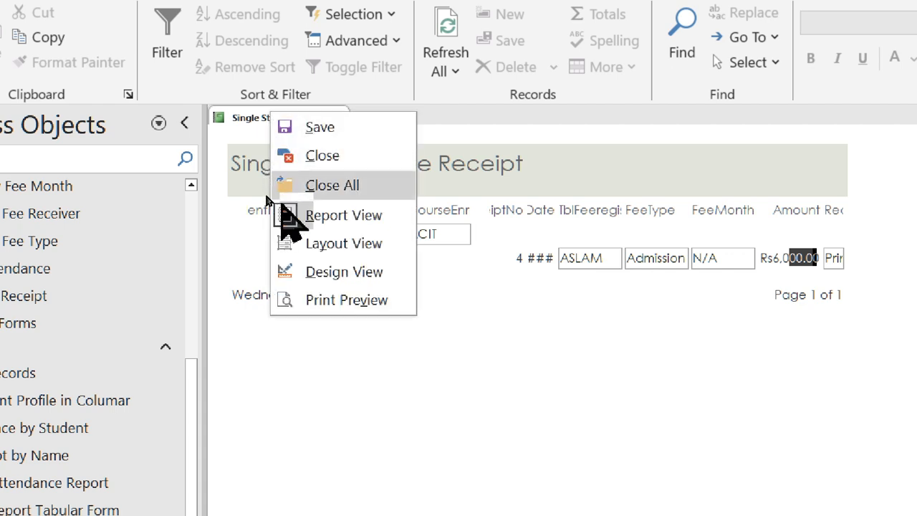
left_click(301, 270)
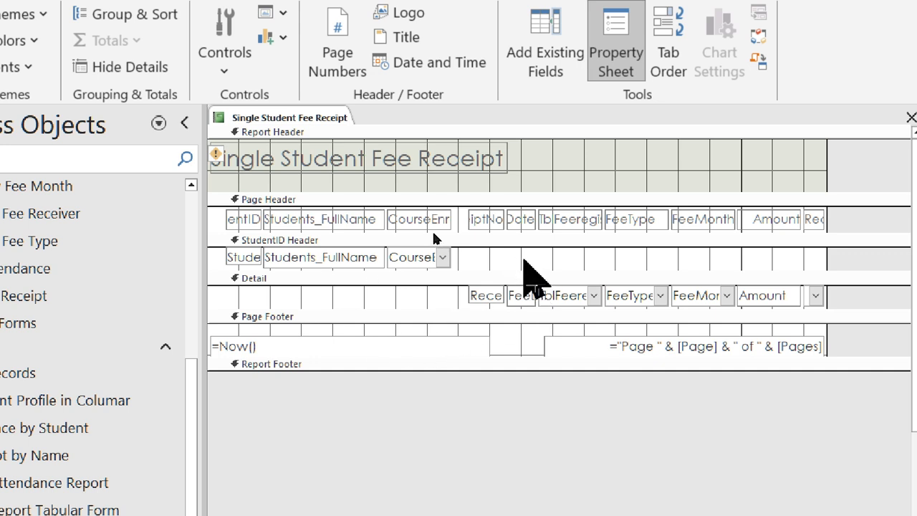
left_click(536, 160)
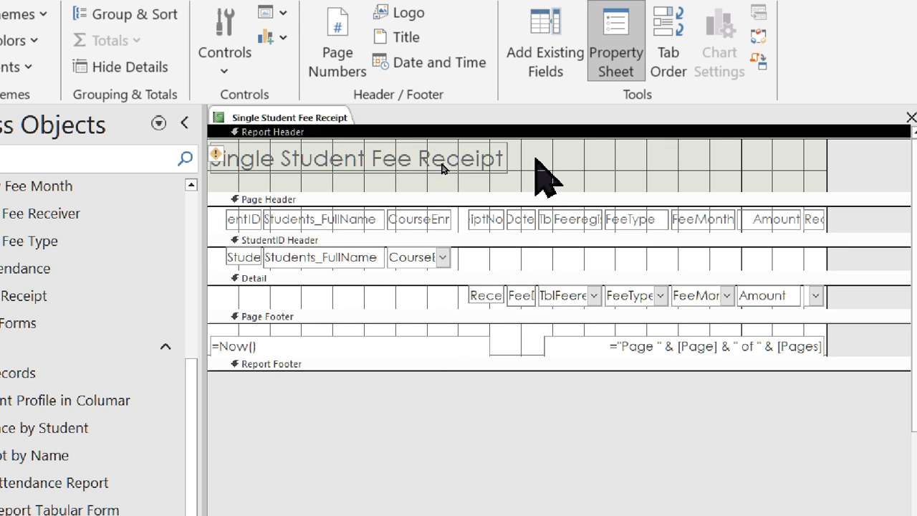
left_click(532, 218)
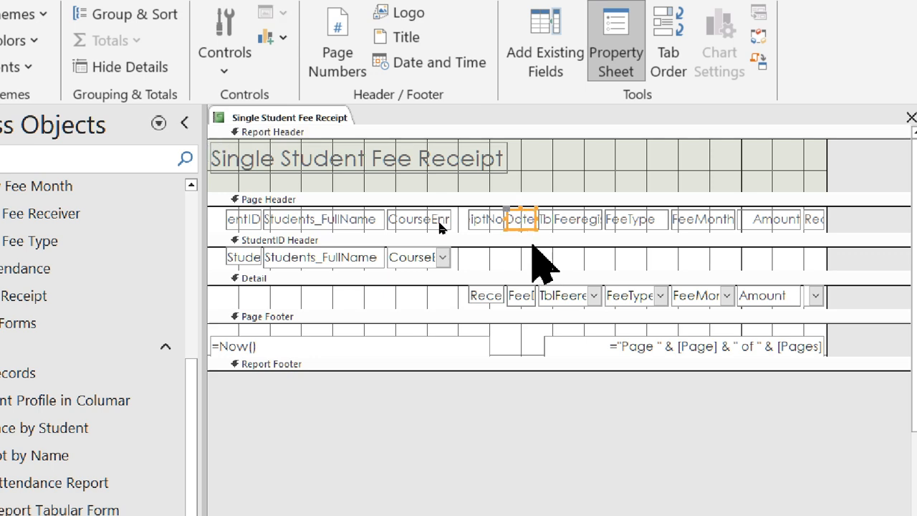
left_click(531, 259)
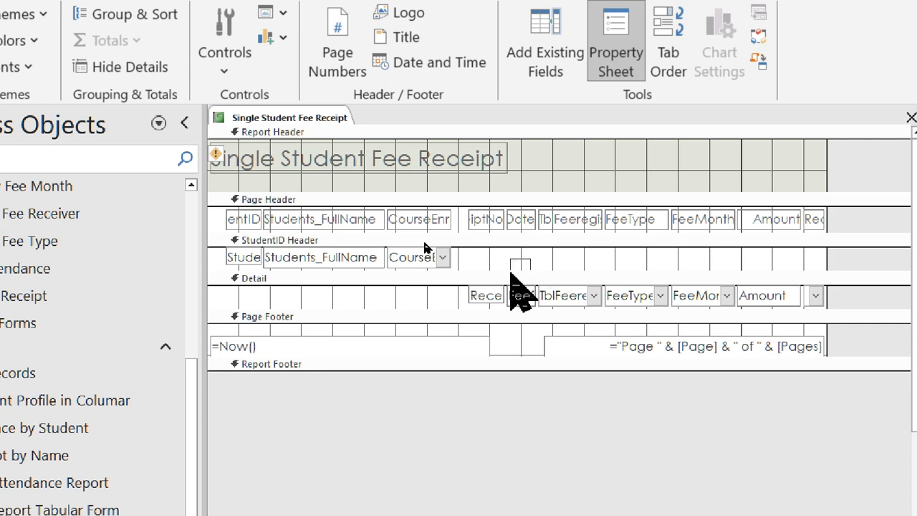
left_click(427, 241)
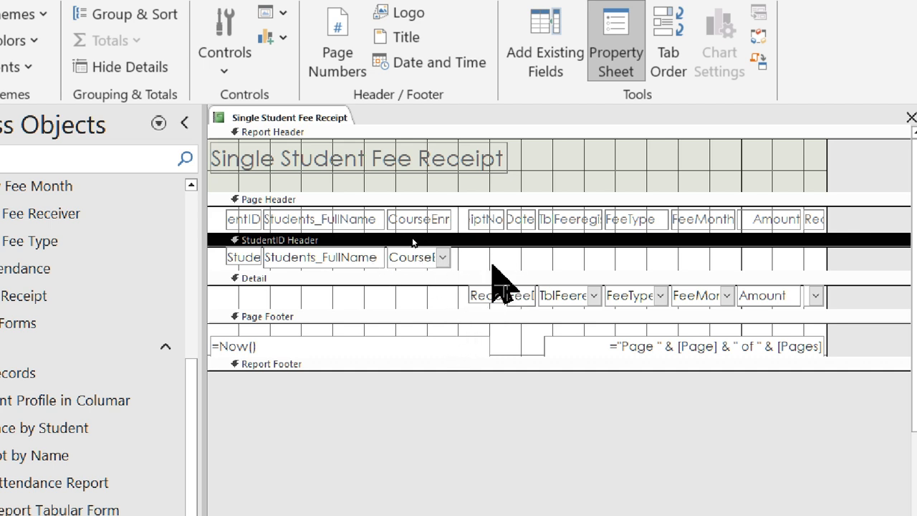
left_click_drag(491, 262, 214, 278)
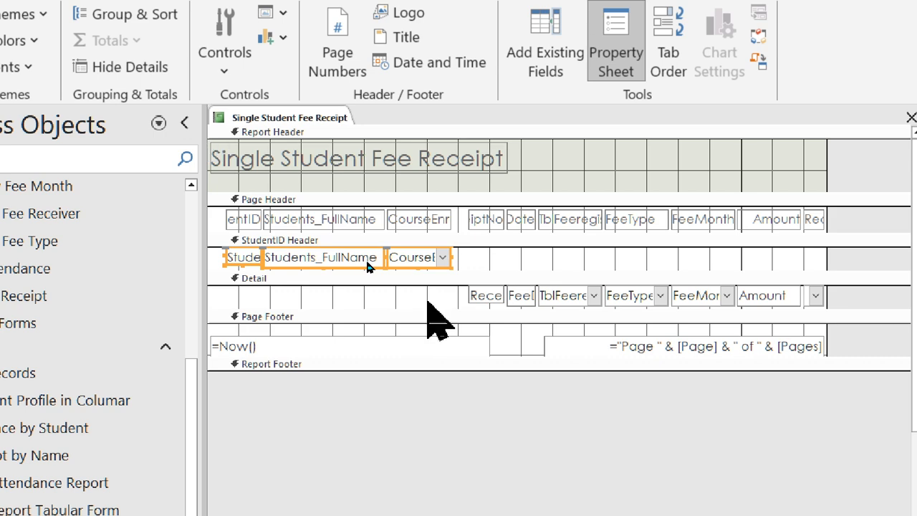
left_click_drag(428, 308, 837, 283)
left_click(200, 218)
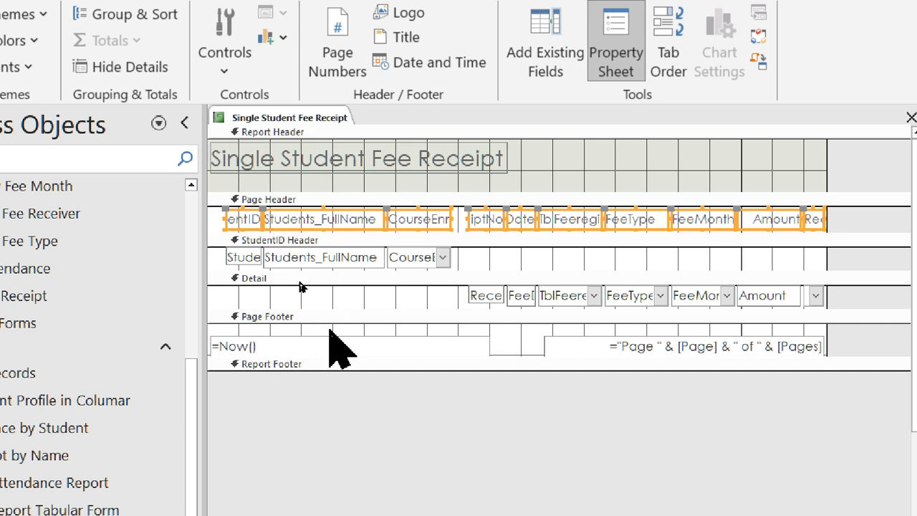
Extend the Detail section to about four grid rows tall and move the receipt number field down out of its row
left_click(319, 279)
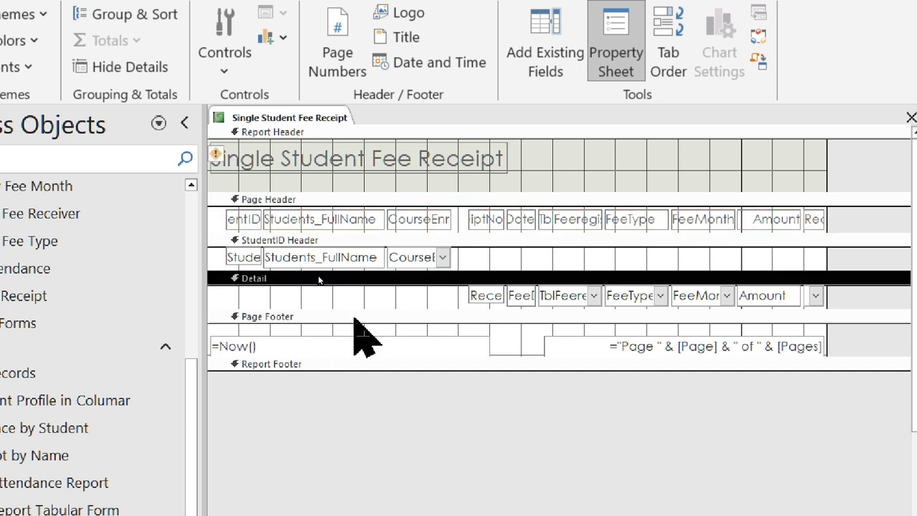
left_click_drag(352, 308, 352, 411)
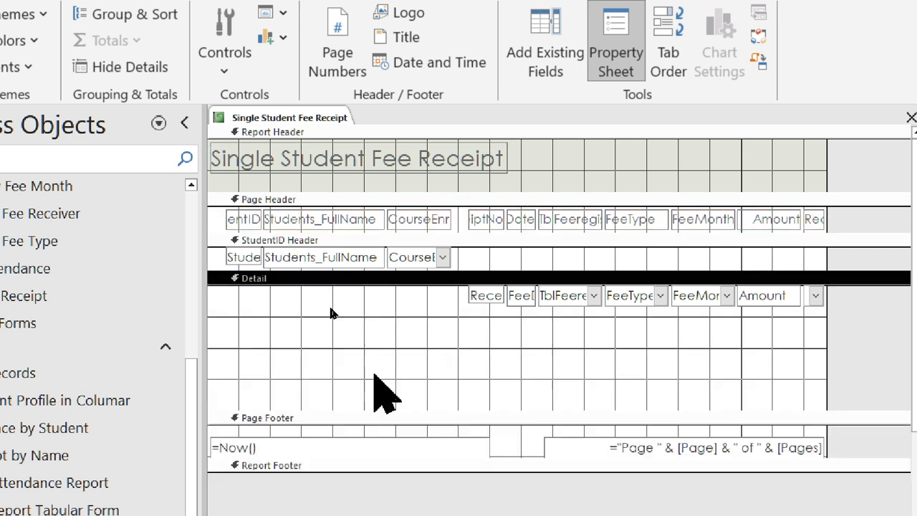
left_click(630, 300)
left_click(579, 298)
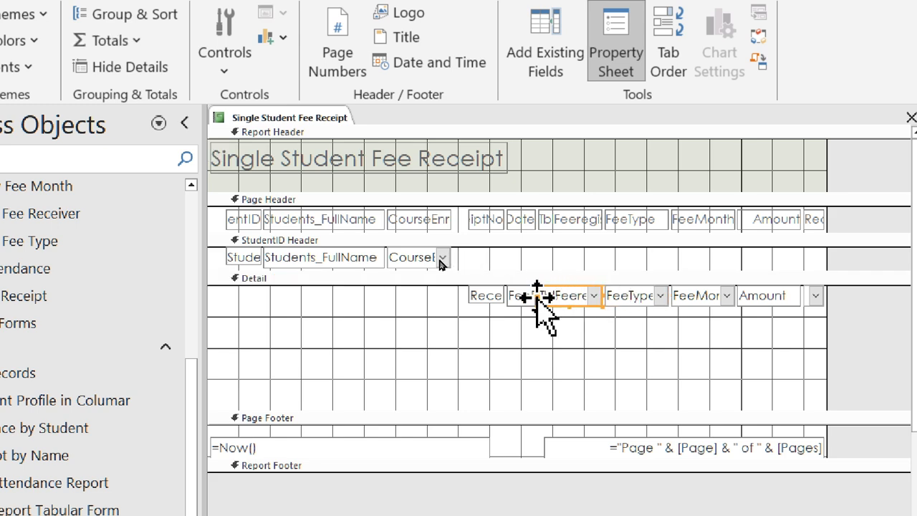
left_click(485, 298)
left_click_drag(486, 299, 470, 334)
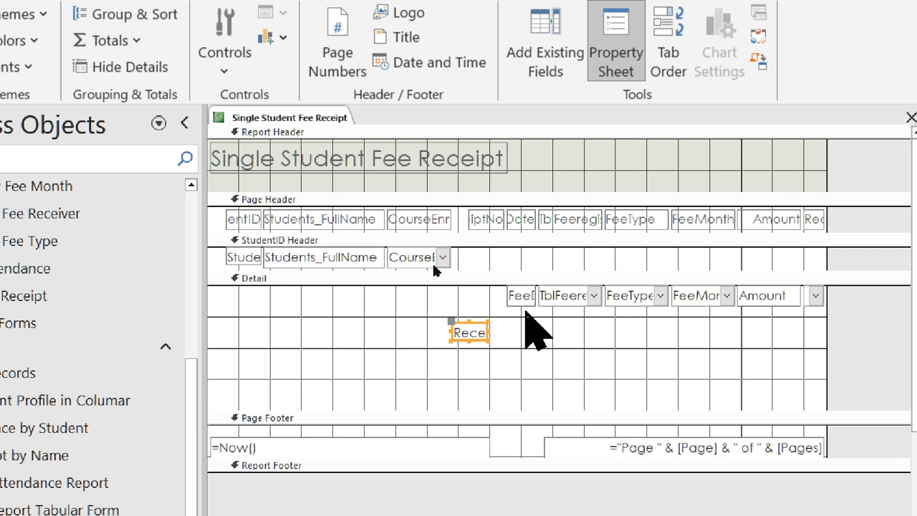
Move the FeeDate field near the start of the Detail section's first row and widen it, leaving room for a label before it
left_click(520, 295, "shift")
left_click_drag(530, 295, 286, 311)
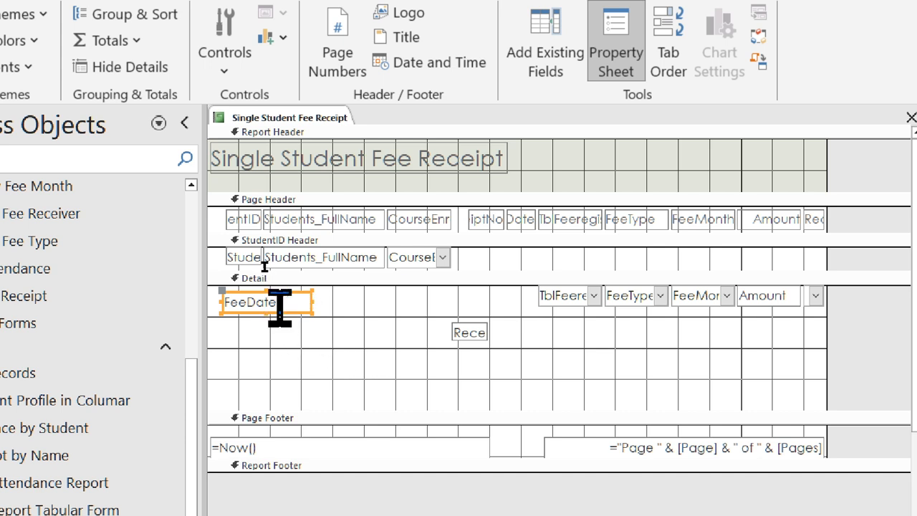
left_click_drag(292, 300, 372, 310)
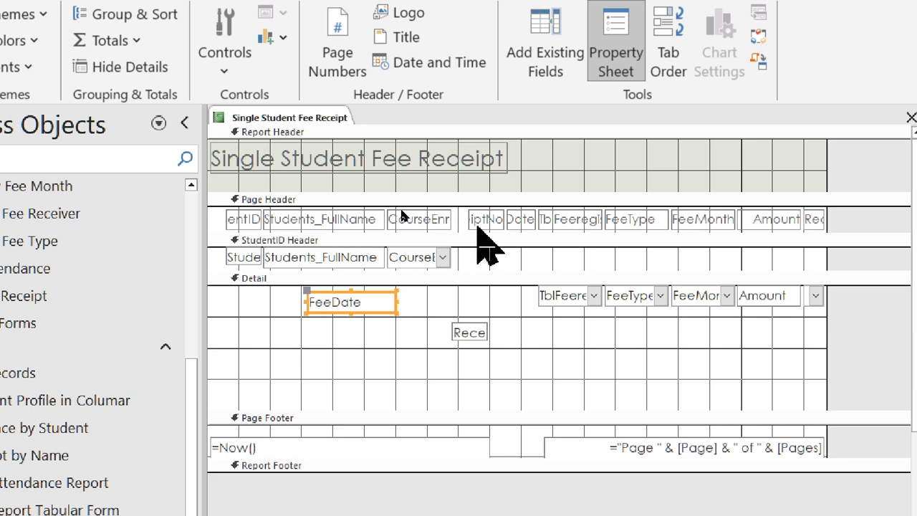
Move the fee date label from the Page Header to just before the FeeDate field, widen it, and caption it "Date"
left_click_drag(518, 218, 248, 302)
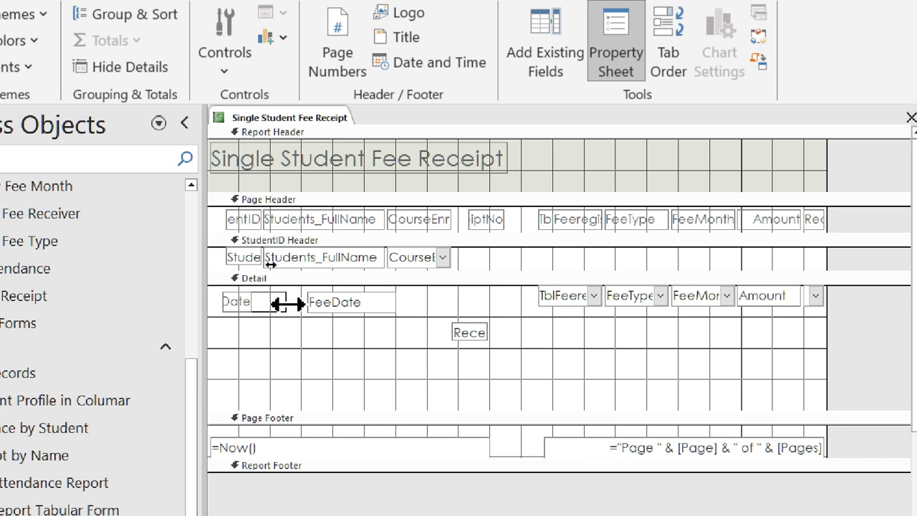
left_click_drag(287, 304, 288, 304)
left_click(313, 361)
left_click(268, 304)
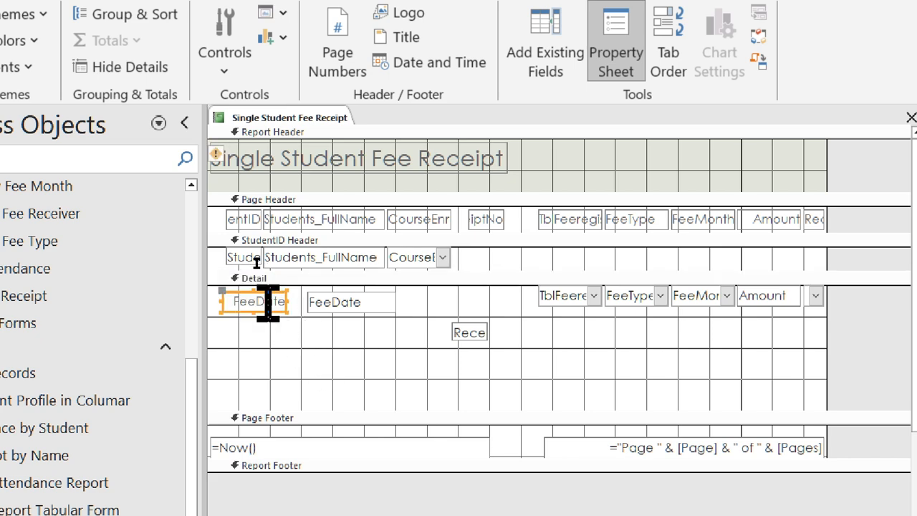
left_click(268, 304)
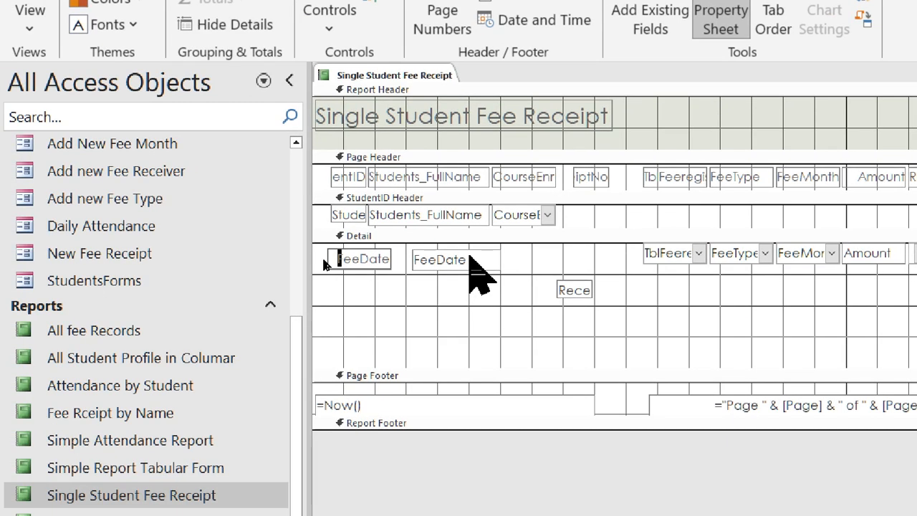
key("ctrl+a")
left_click(382, 297)
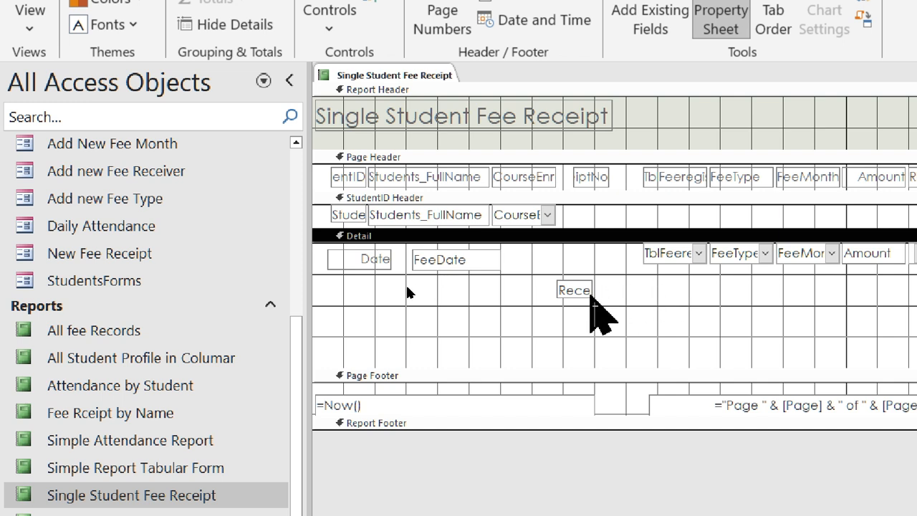
Return the receipt number field to the first row of Detail and move the adjacent TblFeeregister combo box down to a lower row
left_click_drag(576, 290, 622, 255)
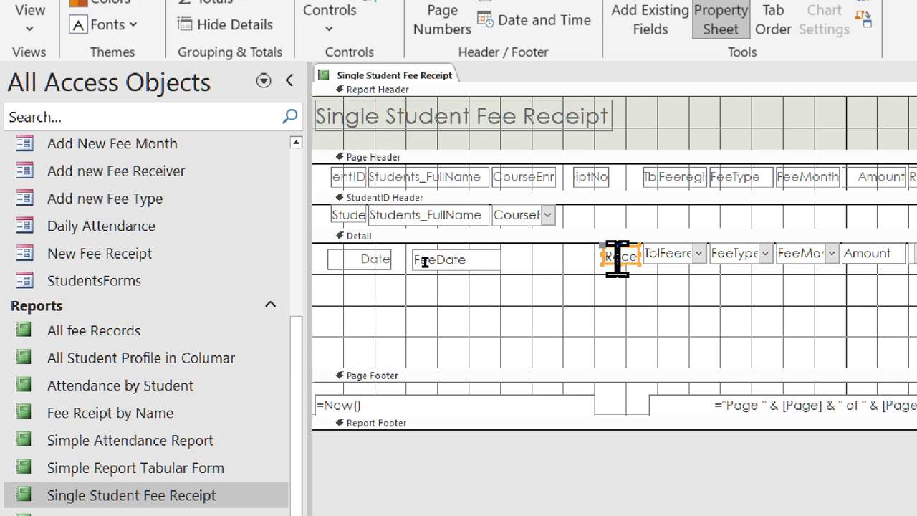
left_click(630, 295)
left_click_drag(666, 256, 686, 325)
left_click(620, 258)
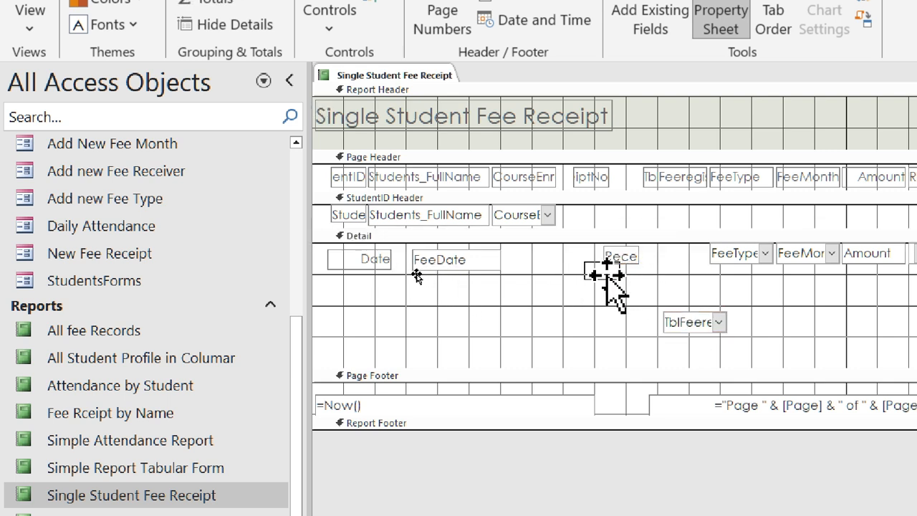
left_click_drag(651, 264, 650, 263)
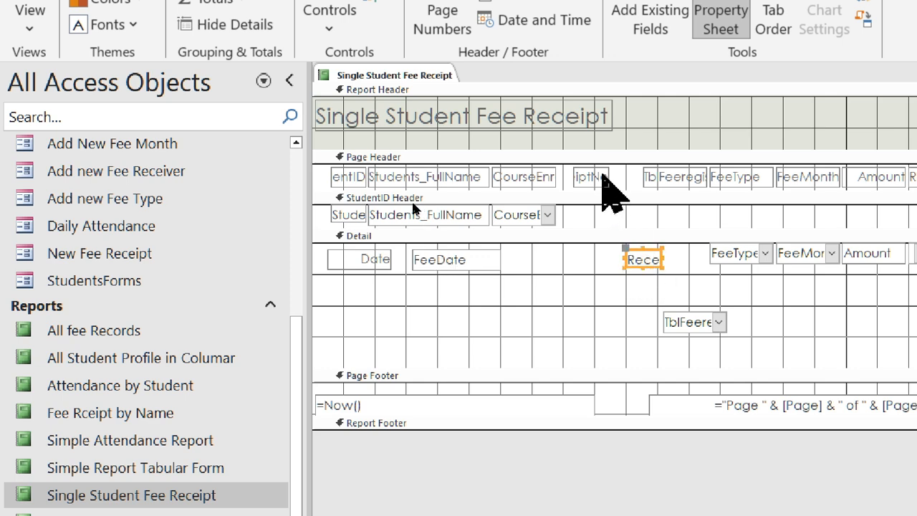
Place the widened receipt number label before its field in Detail with the caption "Receipt No", and widen the field
left_click_drag(595, 178, 622, 261)
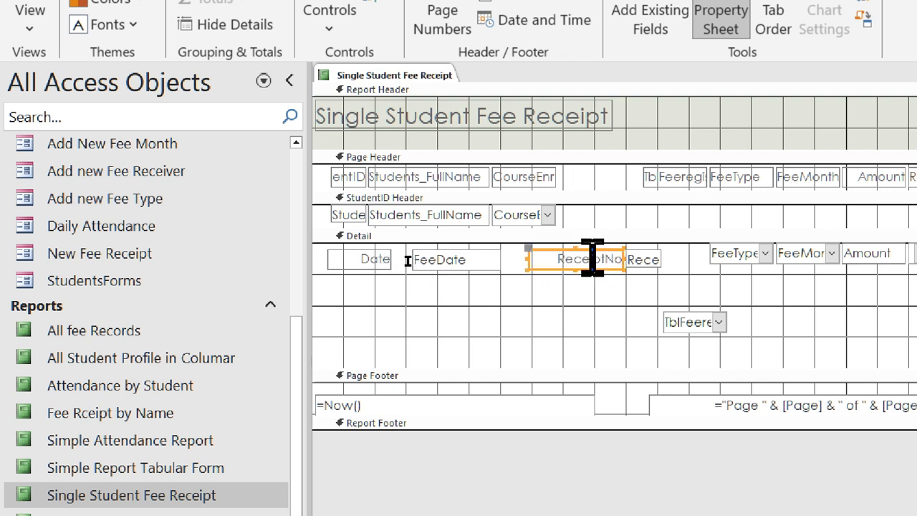
left_click(605, 260)
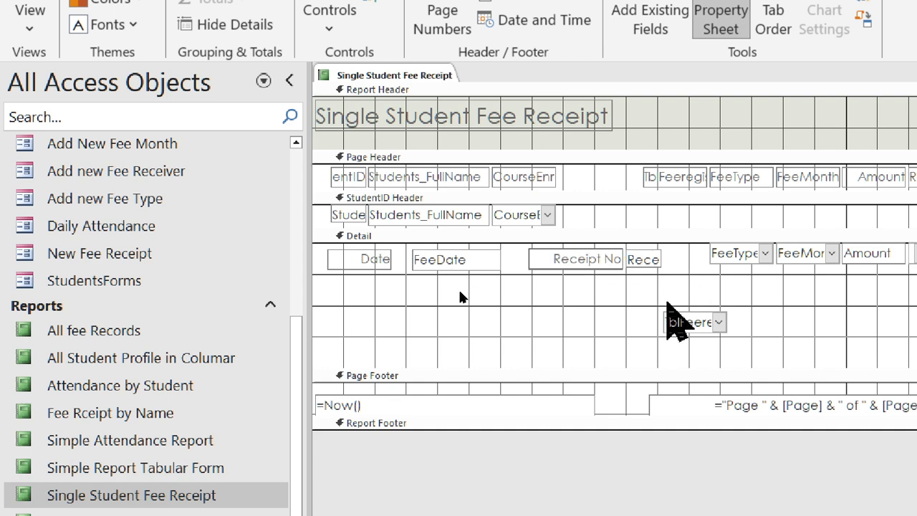
left_click(665, 297)
left_click(655, 260)
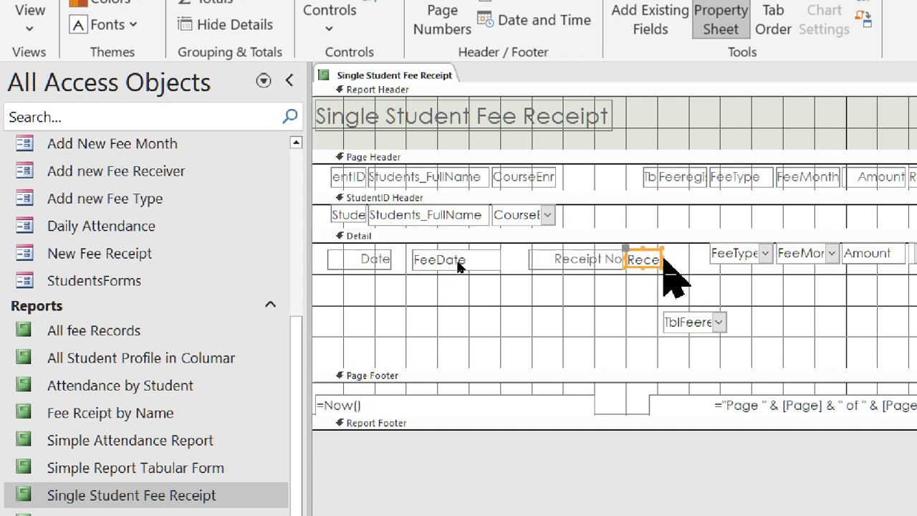
mouse_move(662, 258)
left_mouse_down()
mouse_move(688, 258)
mouse_move(671, 269)
left_mouse_up()
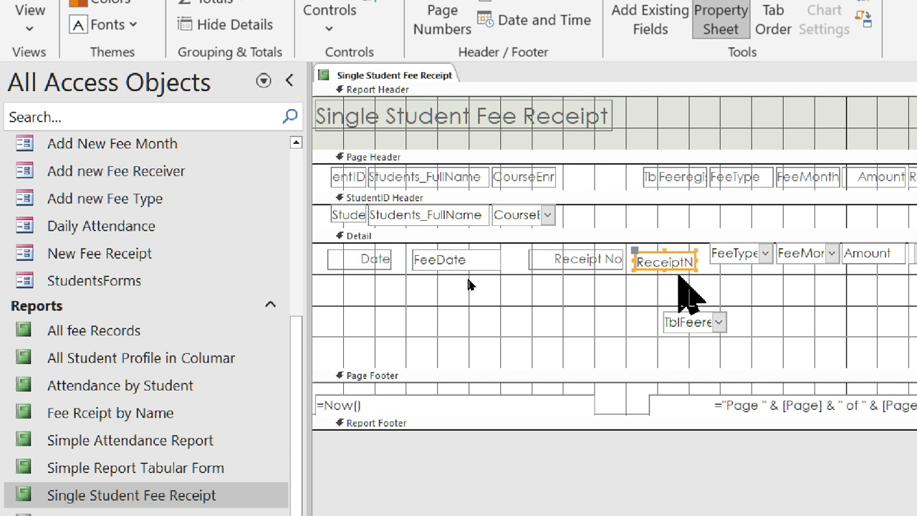
Apply a stacked layout to the Date label and FeeDate field, and another to the Receipt No label and its field
left_click_drag(487, 315, 326, 250)
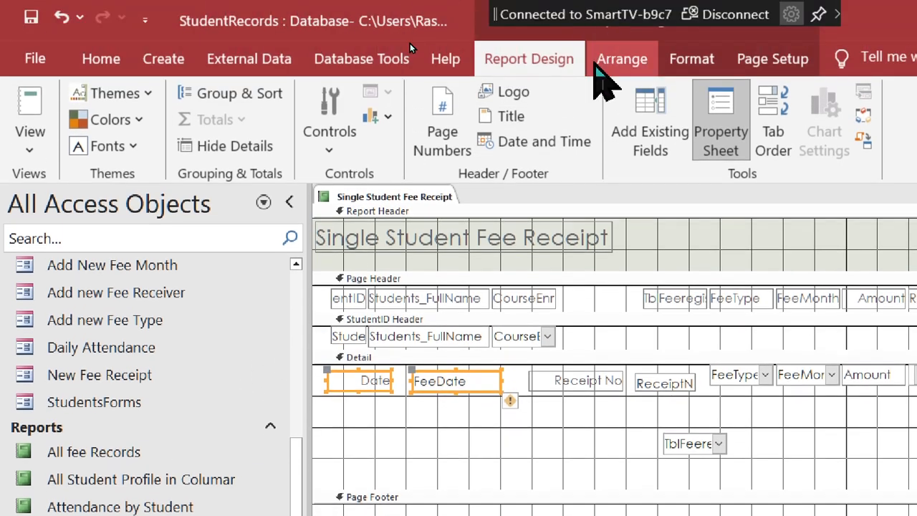
left_click(606, 59)
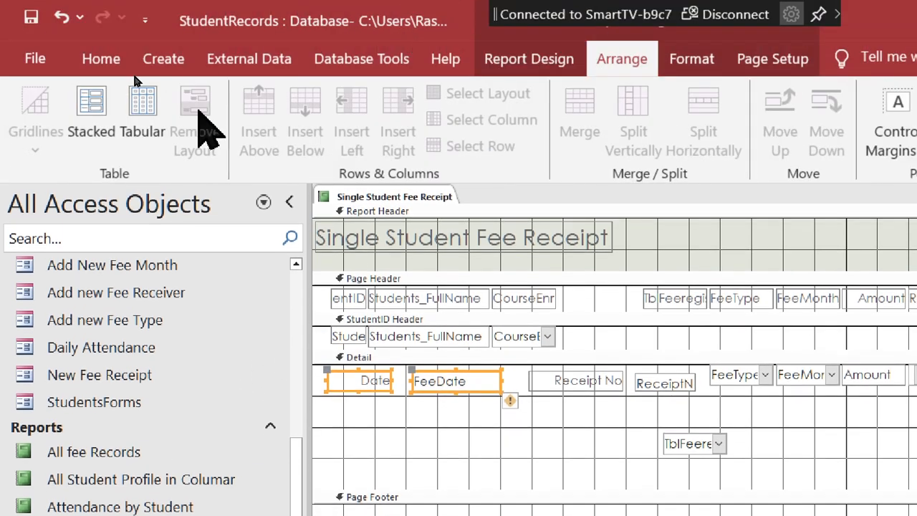
left_click(82, 140)
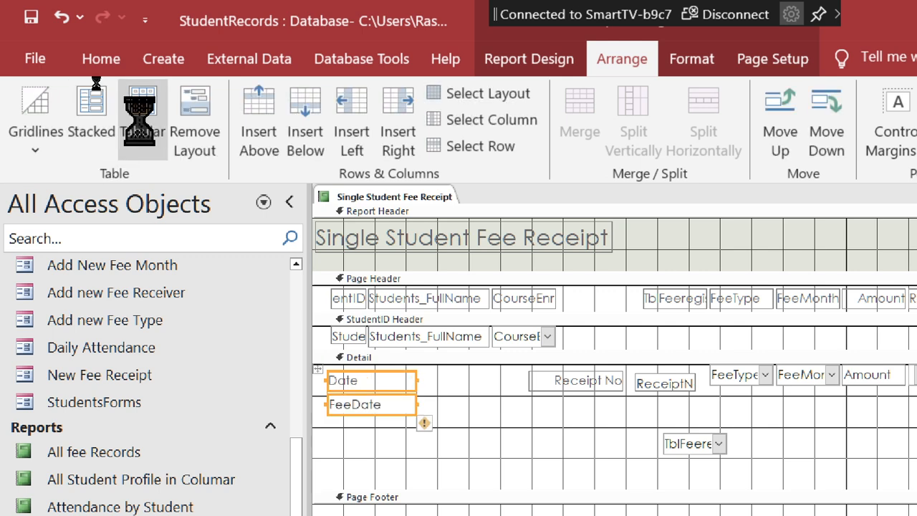
left_click_drag(563, 405, 691, 375)
left_click(85, 107)
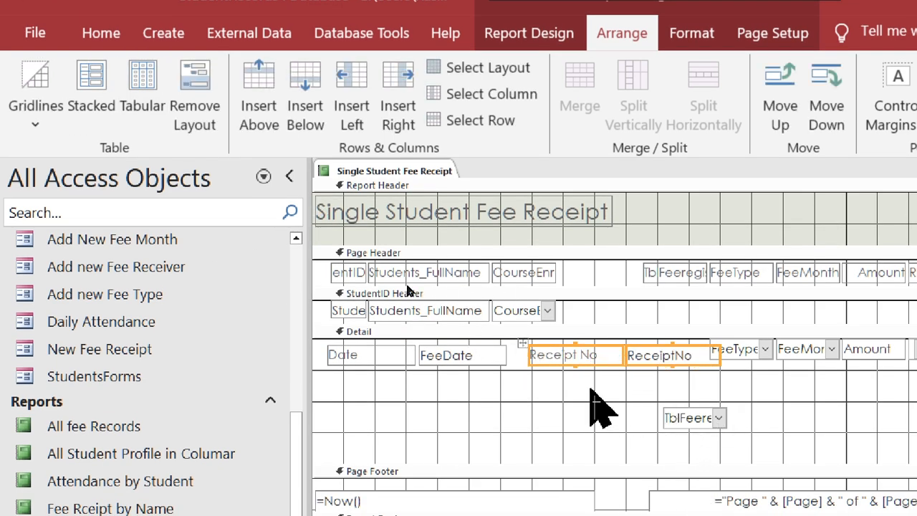
left_click(589, 387)
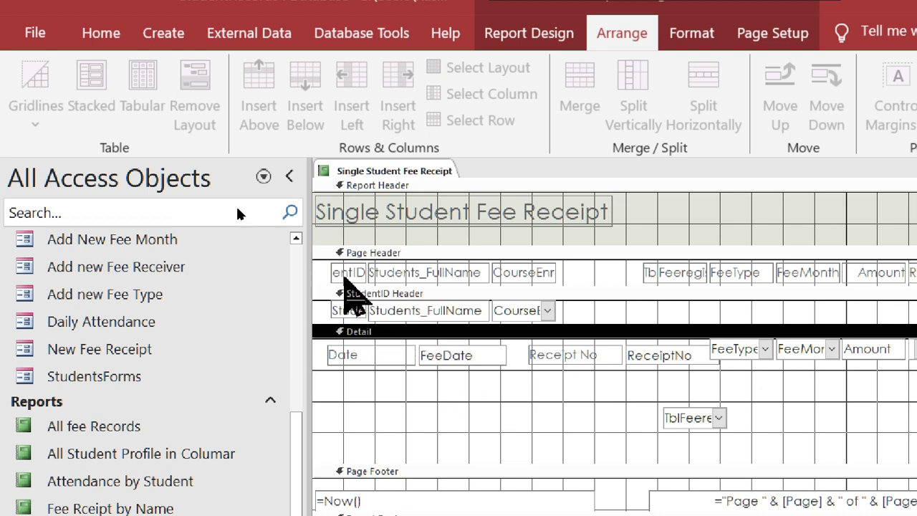
Move the student ID label from the Page Header into Detail below the Date label and caption it "Roll NO"
left_click_drag(343, 273, 337, 383)
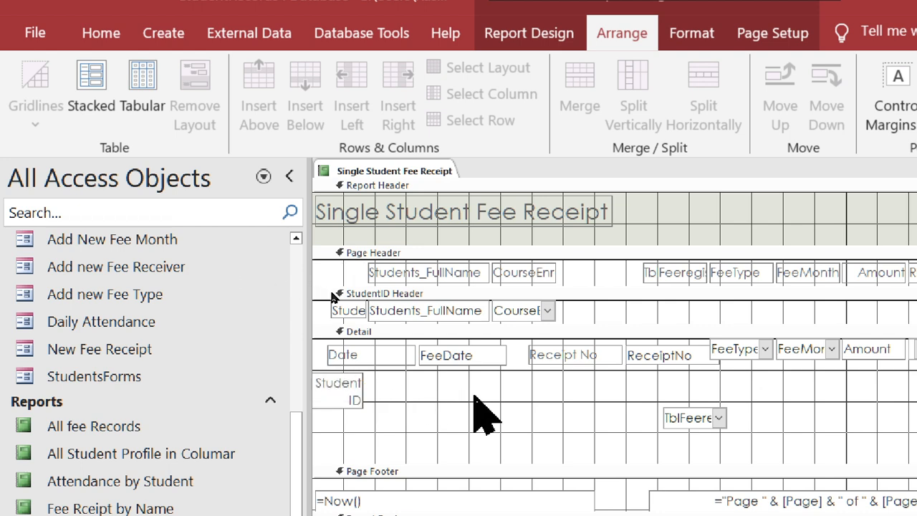
key("ctrl+Home")
key("ctrl+shift+End")
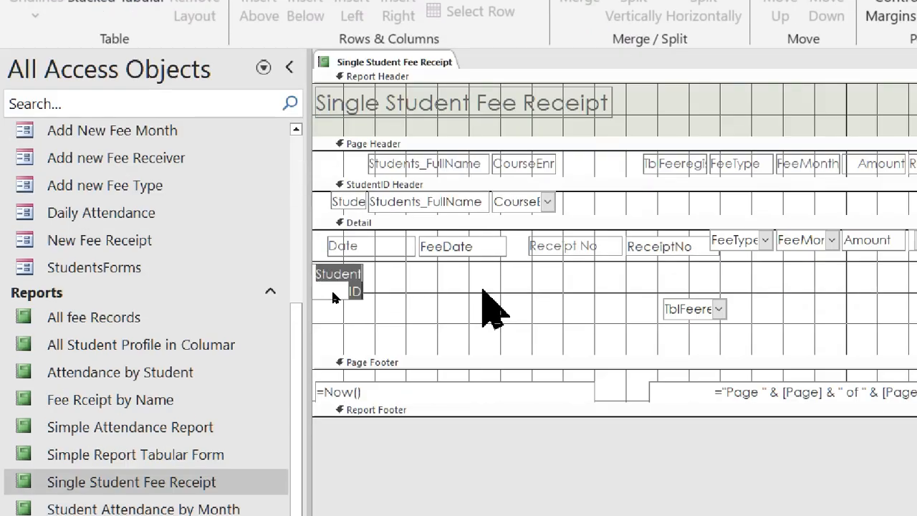
type("Roll NO")
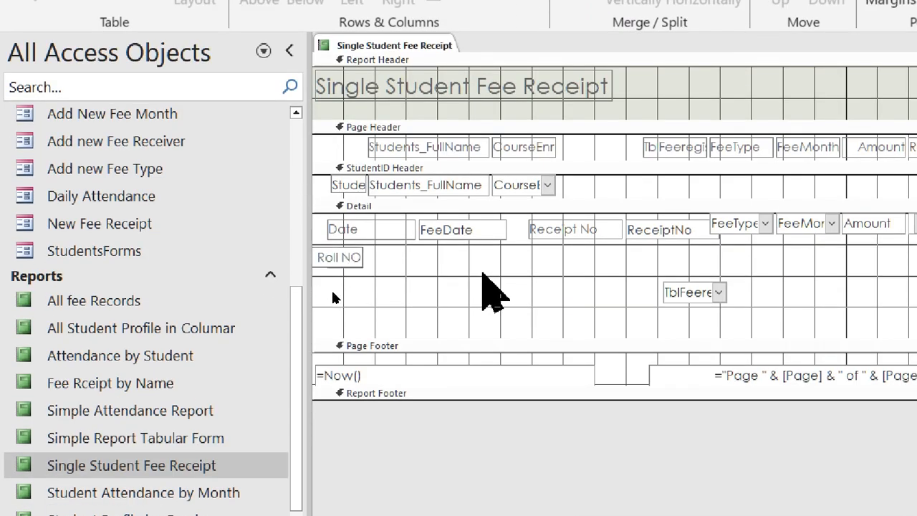
key("Return")
Narrow the Roll NO label and move the StudentID field from its group header into Detail beside that label
left_click(379, 273)
left_click(383, 289)
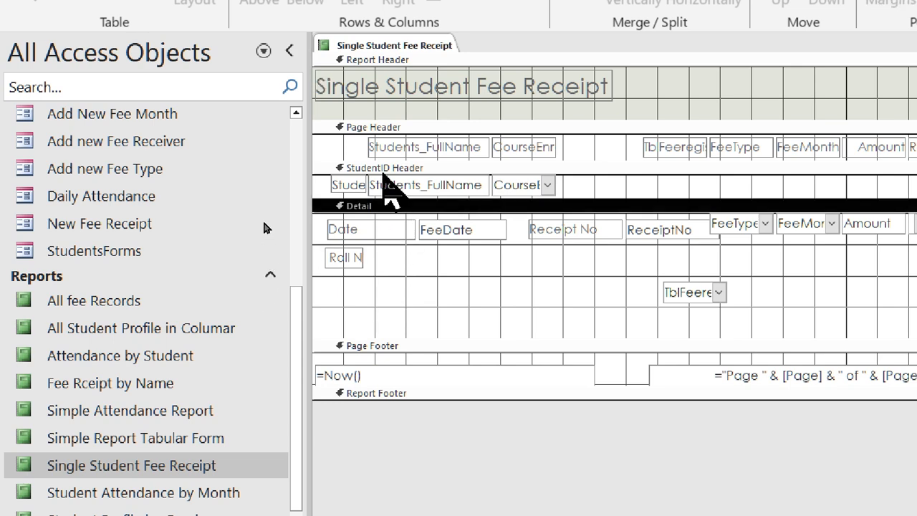
left_click_drag(348, 185, 441, 256)
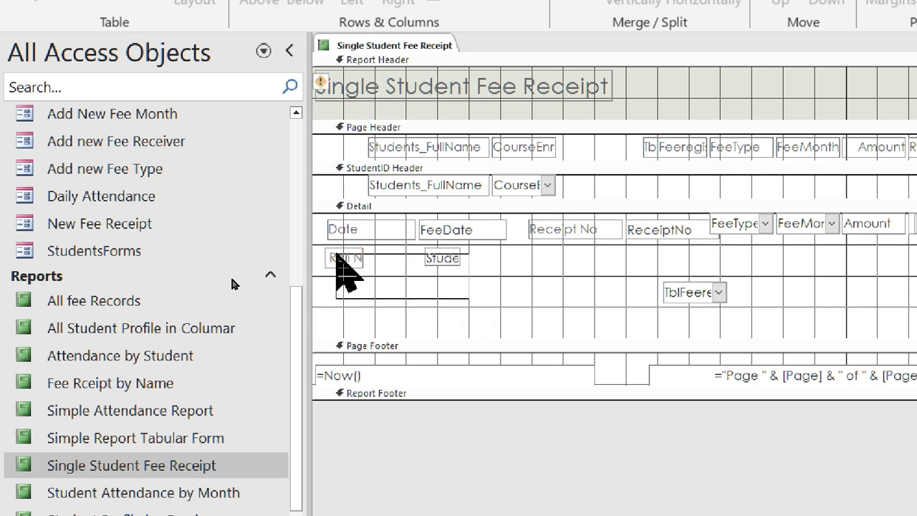
Apply a stacked layout to the Roll NO label and StudentID field, and widen the field to align with FeeDate above
left_click(345, 257, "shift")
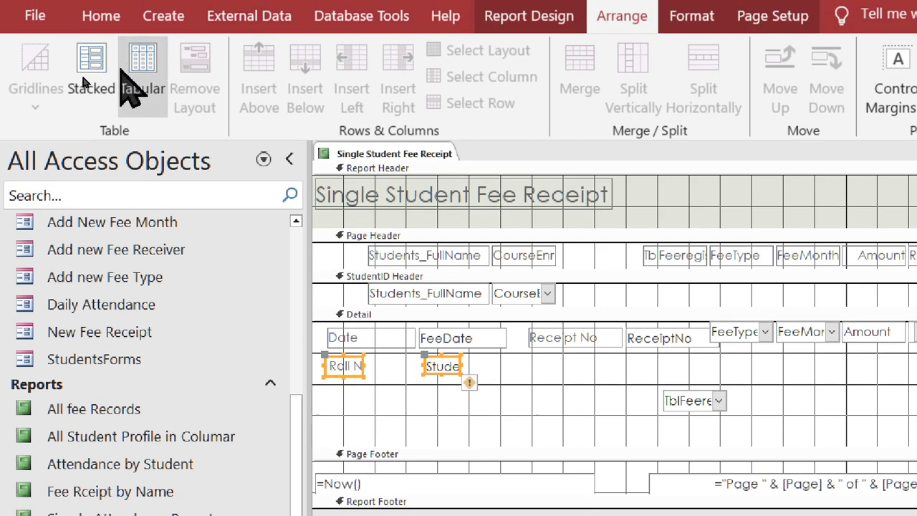
left_click(91, 64)
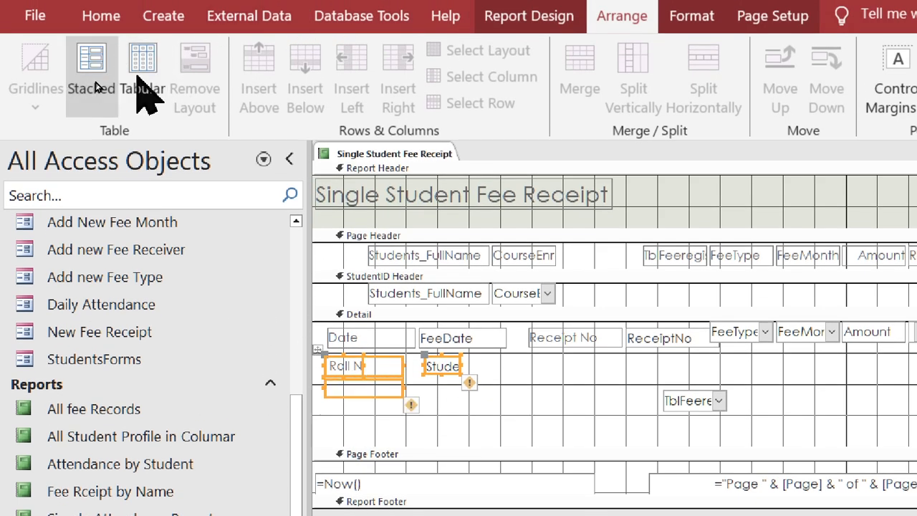
left_click(142, 65)
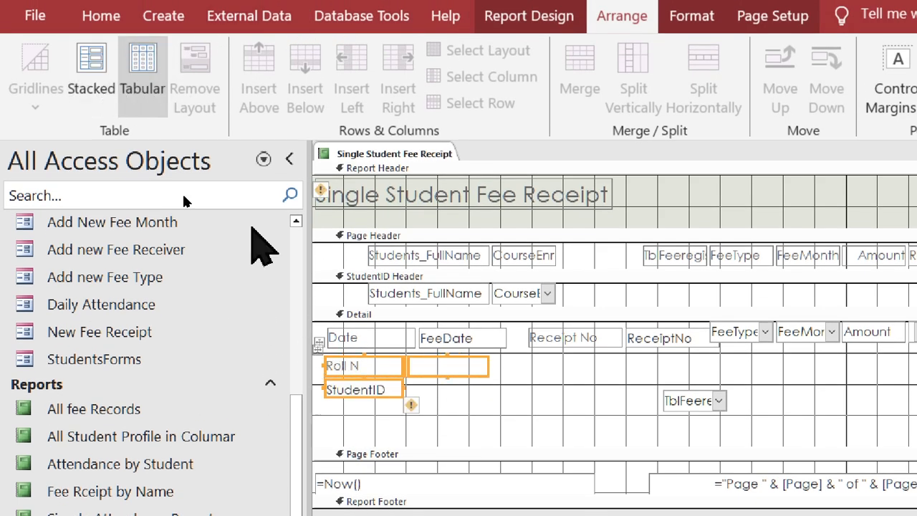
left_click(344, 316)
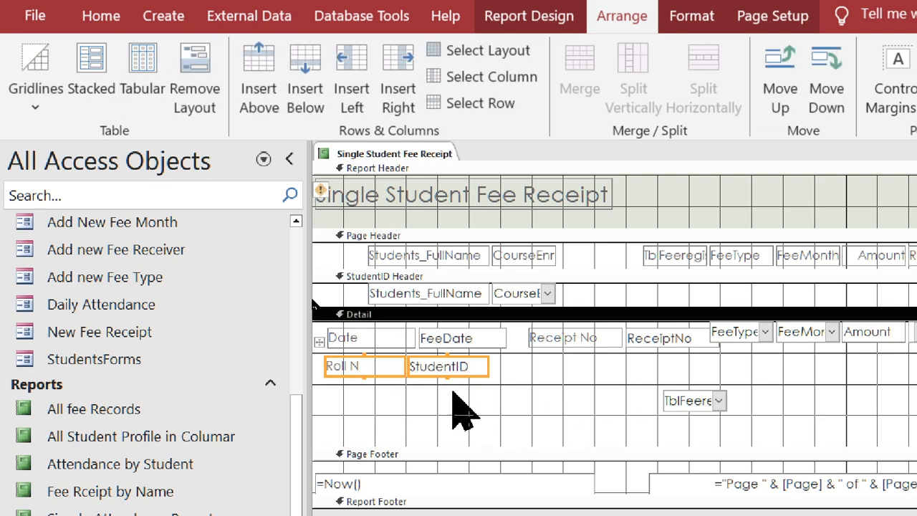
left_click(478, 369)
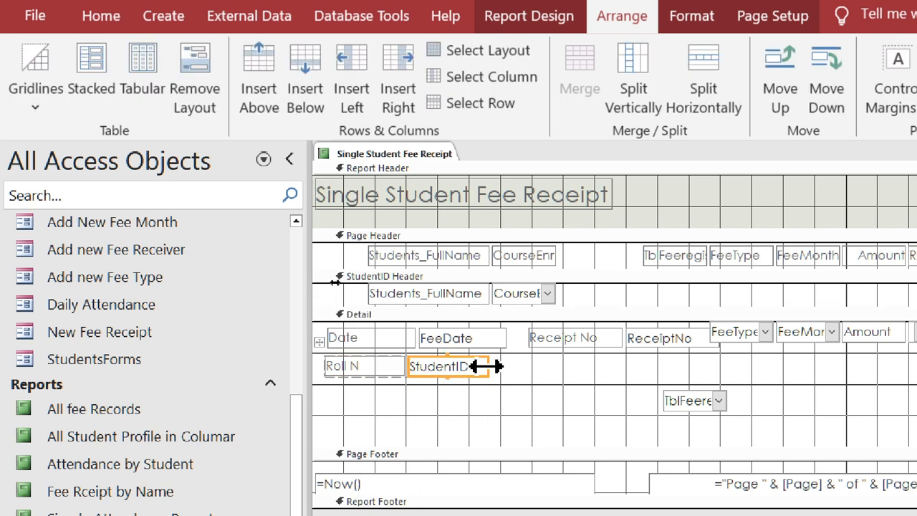
left_click_drag(485, 366, 506, 368)
left_click(506, 430)
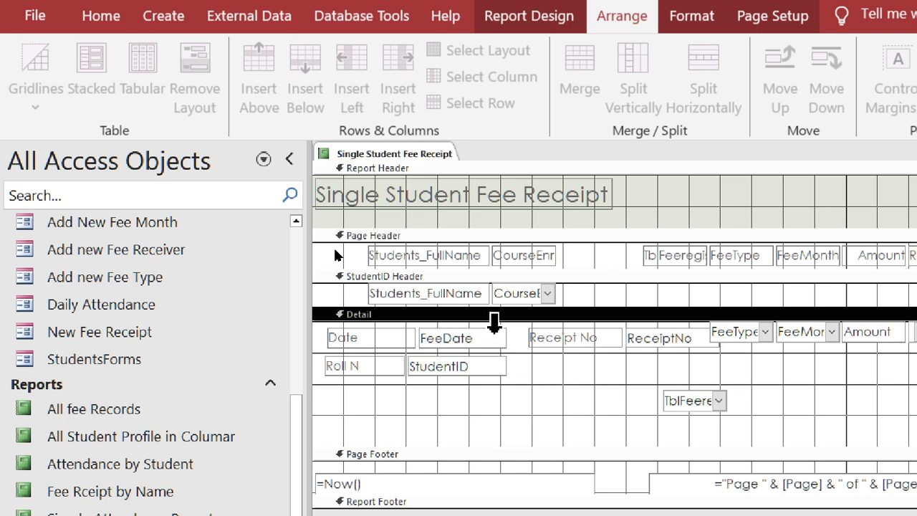
Move the Students_FullName label from the Page Header into Detail below the Receipt No label and caption it "FullName"
left_click(432, 256)
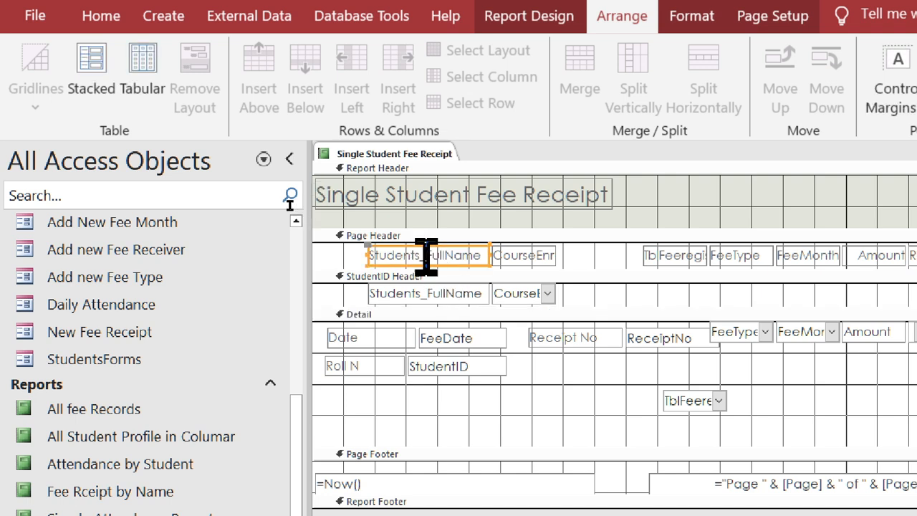
left_click_drag(399, 260, 554, 378)
left_click_drag(559, 376, 558, 379)
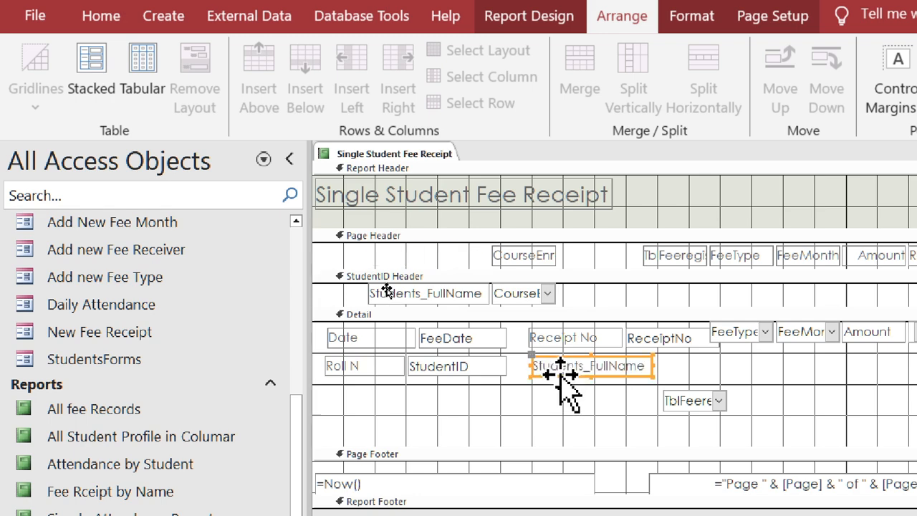
key("BackSpace")
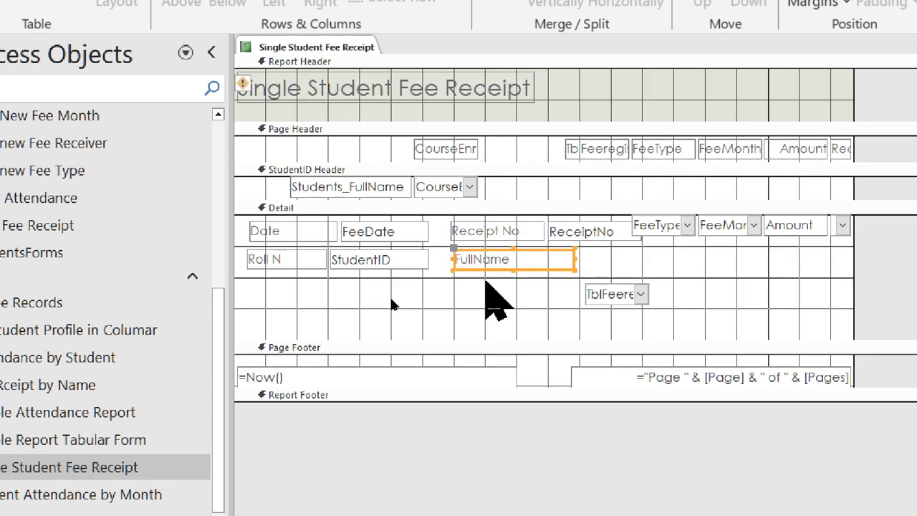
left_click(491, 297)
Move the Students_FullName field from the StudentID Header into Detail beside the FullName label, and shift the student combo box below it aside
left_click(328, 188)
left_click_drag(328, 188, 616, 261)
left_click_drag(636, 296, 775, 312)
Apply a stacked layout to the FullName label and the Students_FullName field
left_click_drag(645, 295, 472, 255)
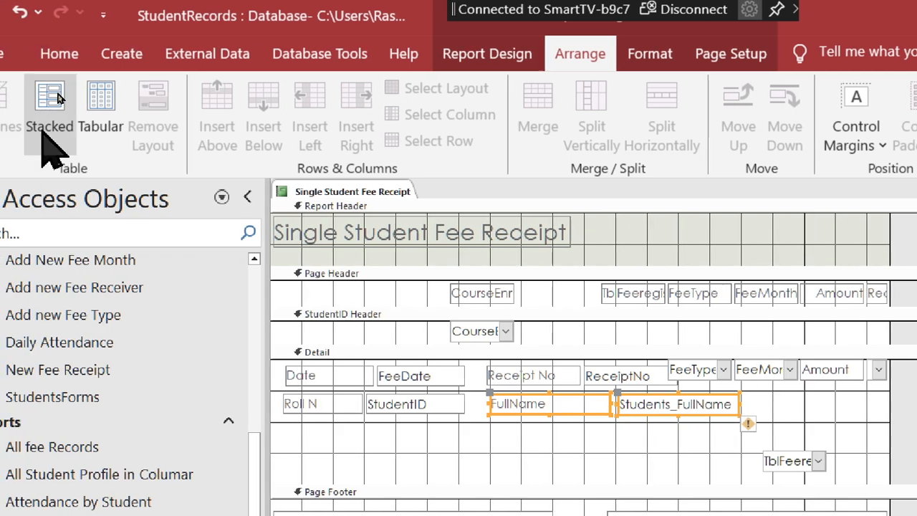
left_click(57, 95)
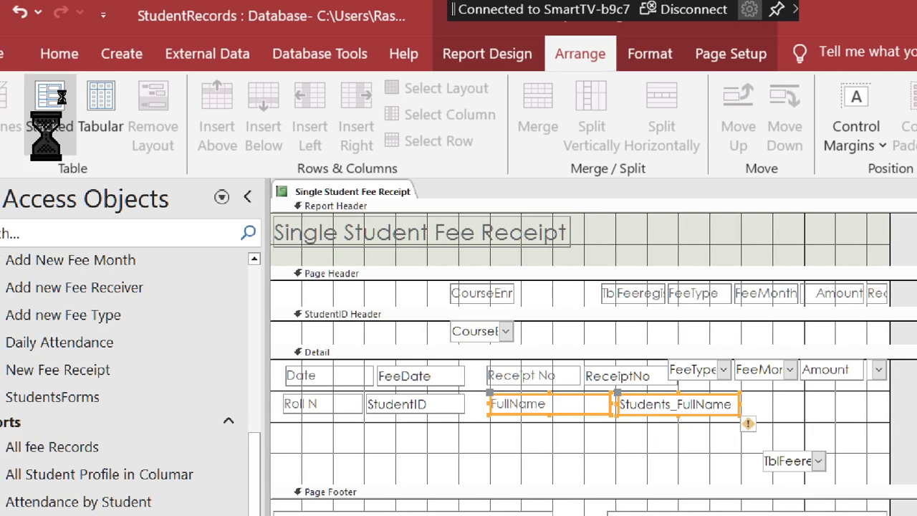
left_click(86, 98)
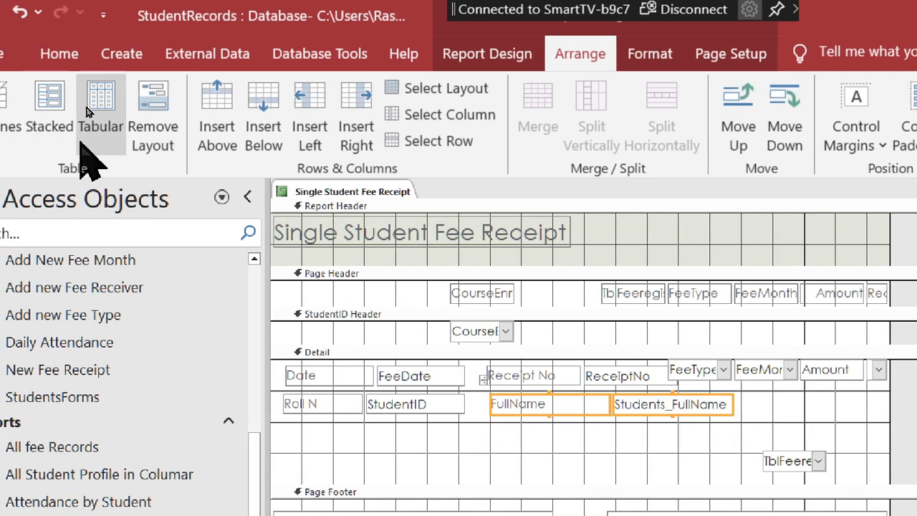
left_click(605, 440)
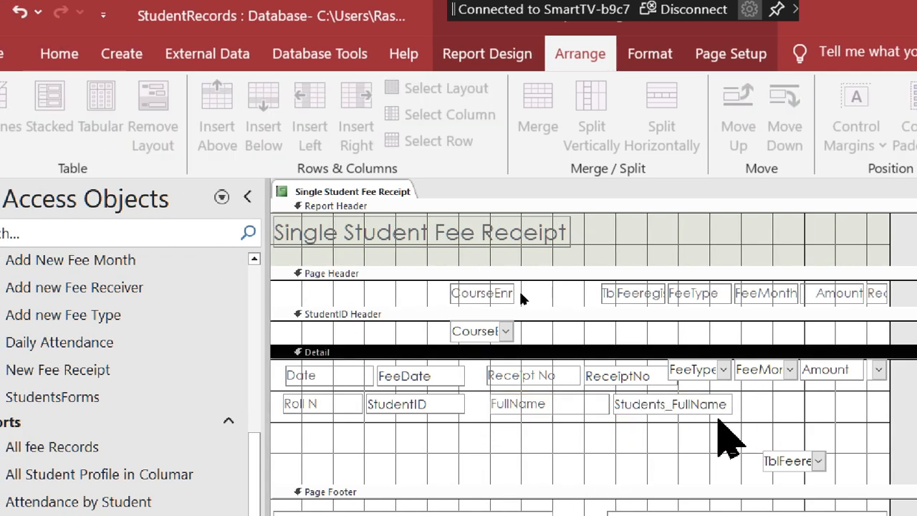
Preview the receipt in Report View for receipt number 4 and return to Design View
right_click(315, 193)
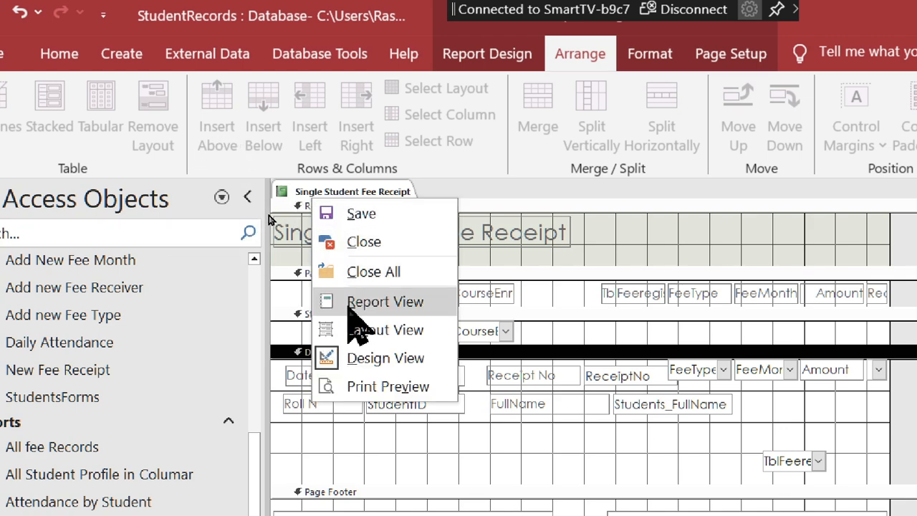
left_click(348, 303)
type("4")
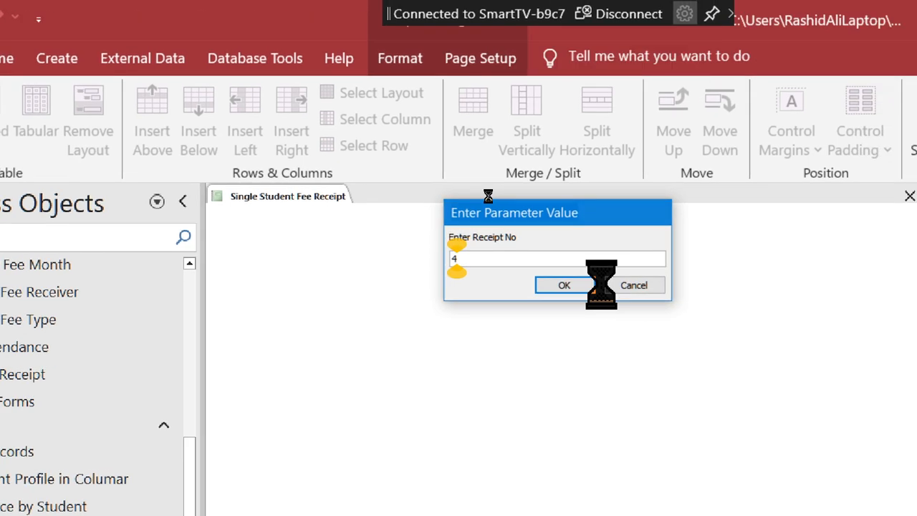
key("Return")
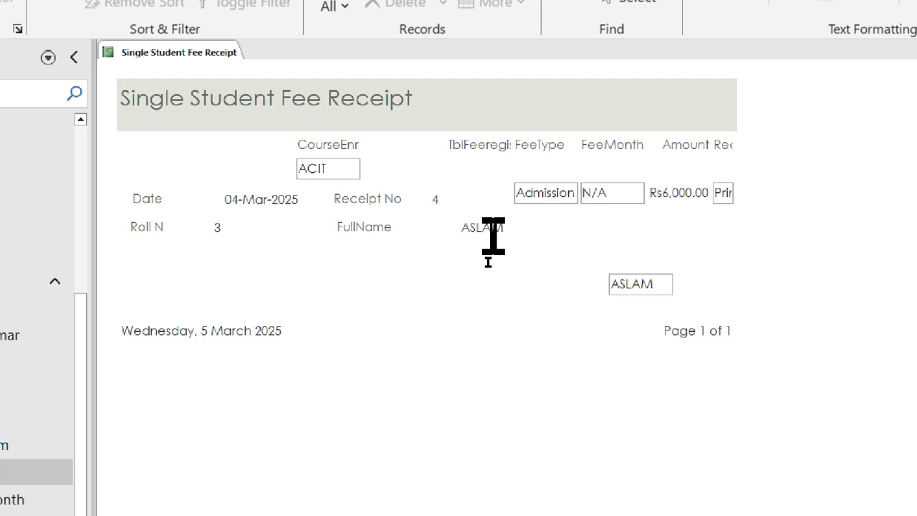
right_click(164, 52)
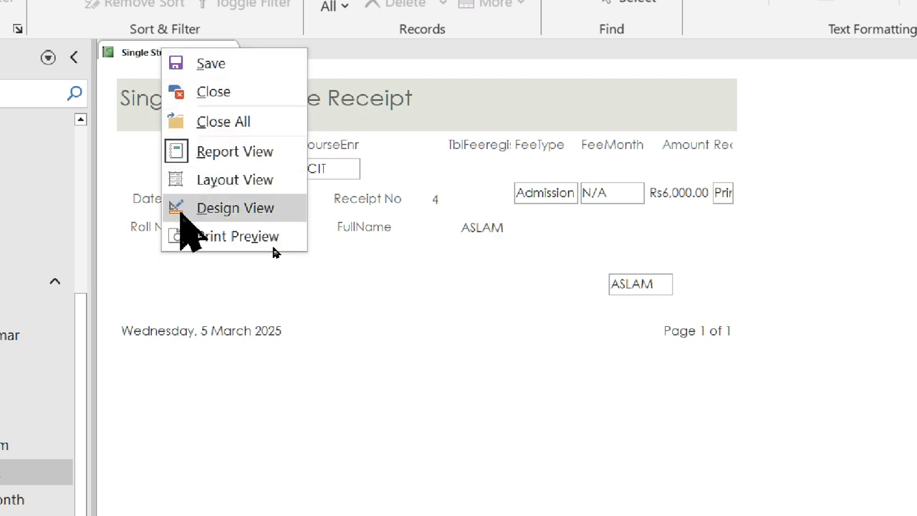
left_click(180, 210)
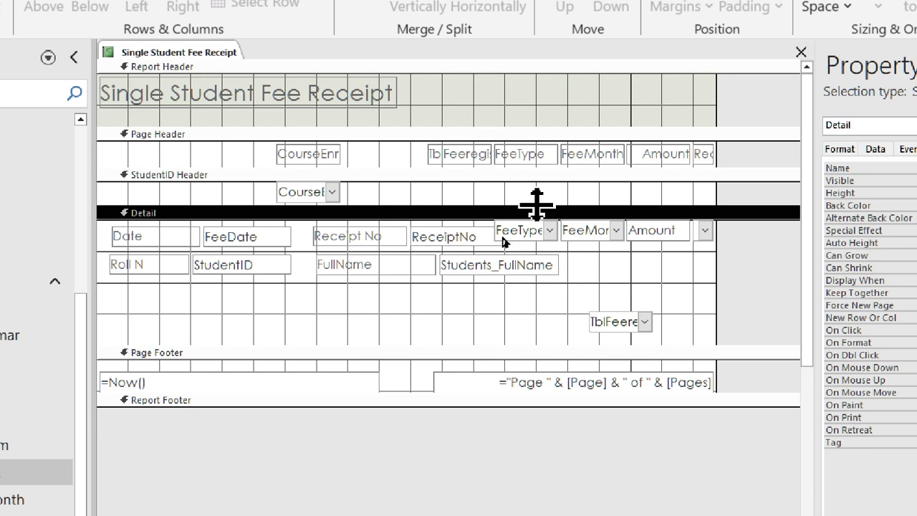
Move the CourseEnrolled label from the Page Header into Detail below the Roll NO label, widen it, and caption it "Course"
left_click_drag(523, 154, 269, 308)
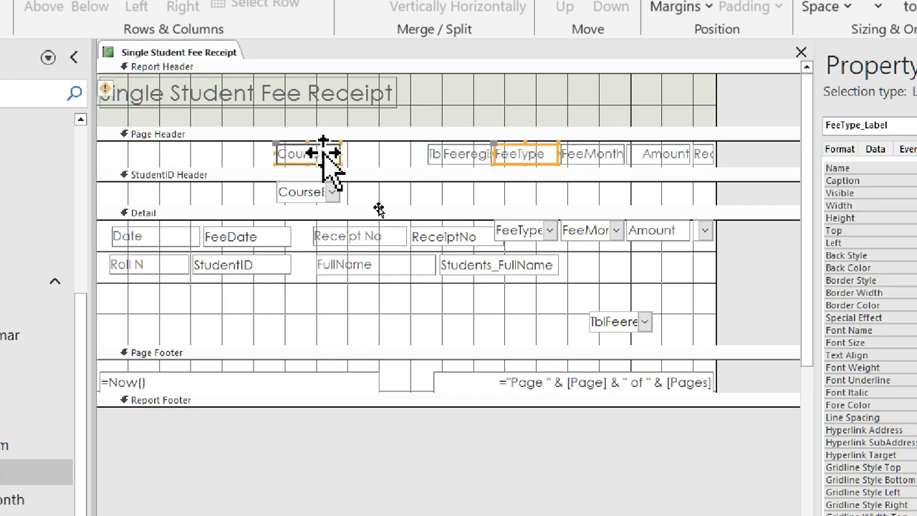
left_click_drag(326, 159, 196, 297)
left_click(176, 295)
left_click(185, 292)
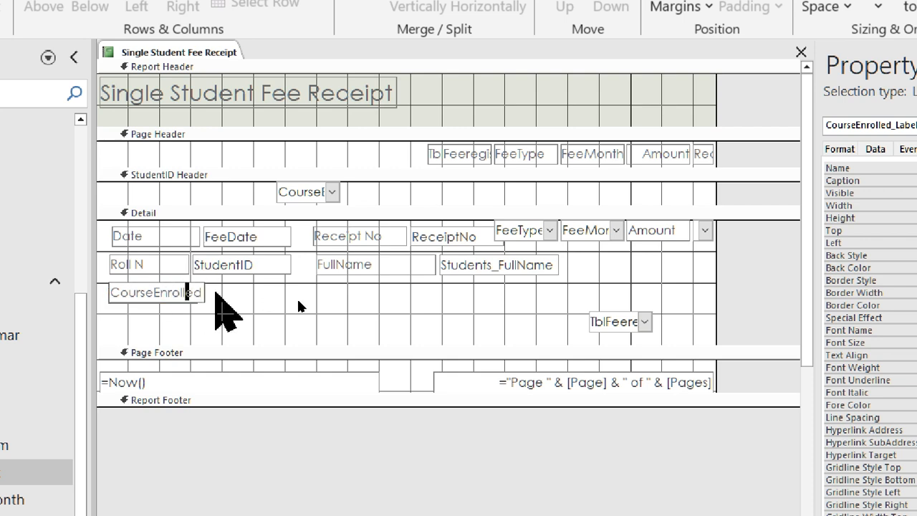
double_click(150, 291)
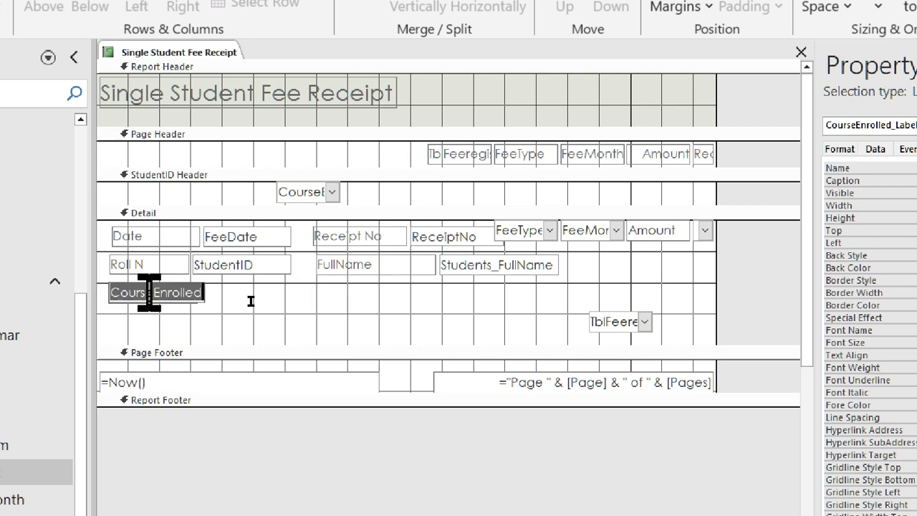
type("Course")
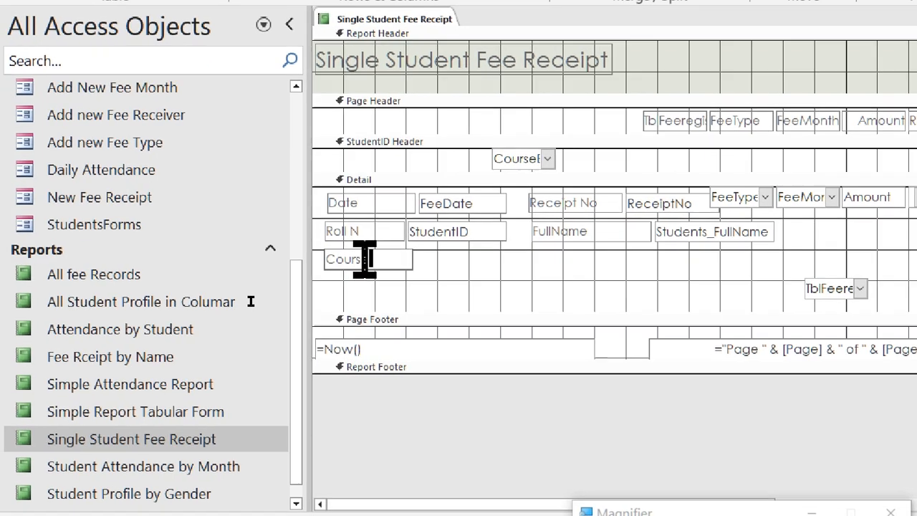
key("Return")
Move the CourseEnrolled combo box from the StudentID Header beside the Course label in Detail and apply a stacked layout to both
left_click_drag(534, 164, 463, 267)
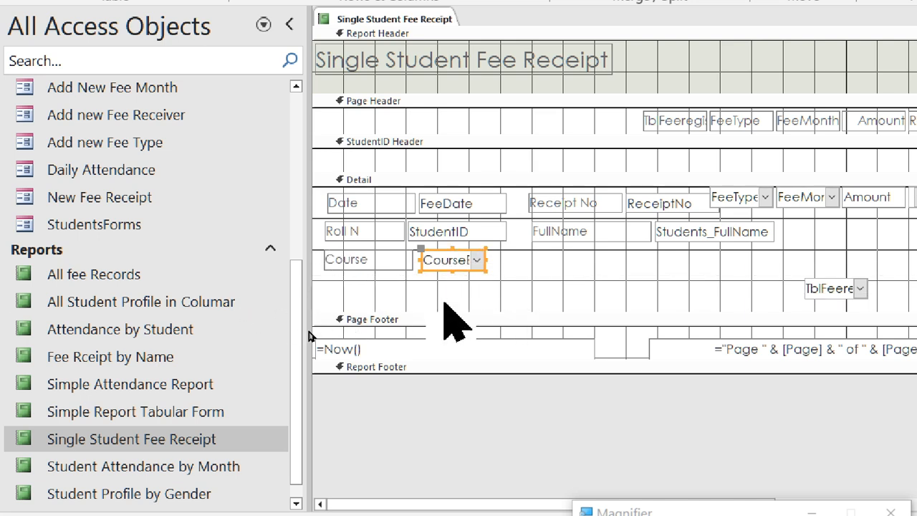
left_click(523, 285)
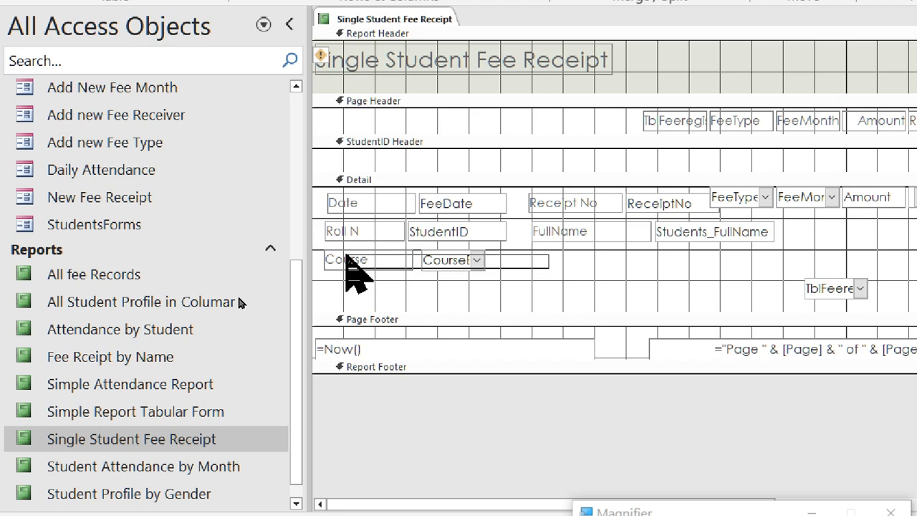
left_click_drag(347, 254, 345, 254)
left_click(79, 127)
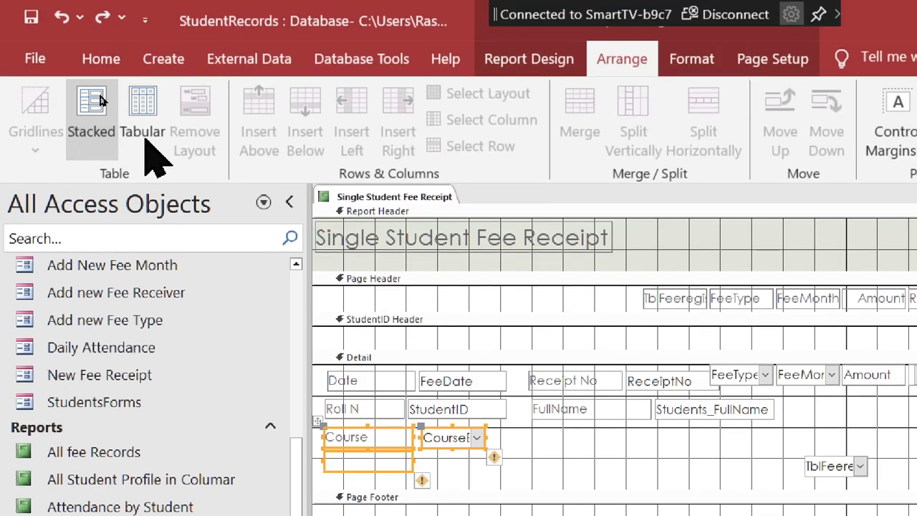
left_click(618, 455)
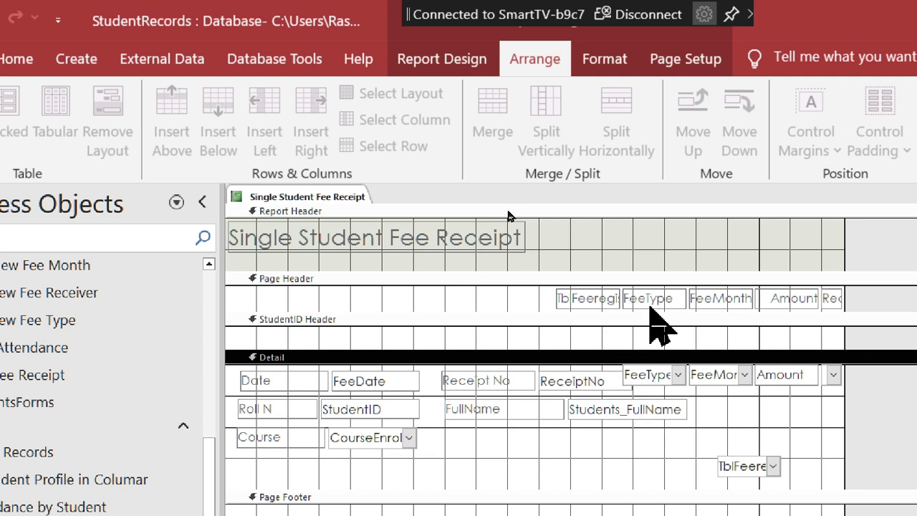
Place the FeeType label and its combo box below the FullName row in Detail and apply a stacked layout to both
left_click_drag(644, 299, 479, 444)
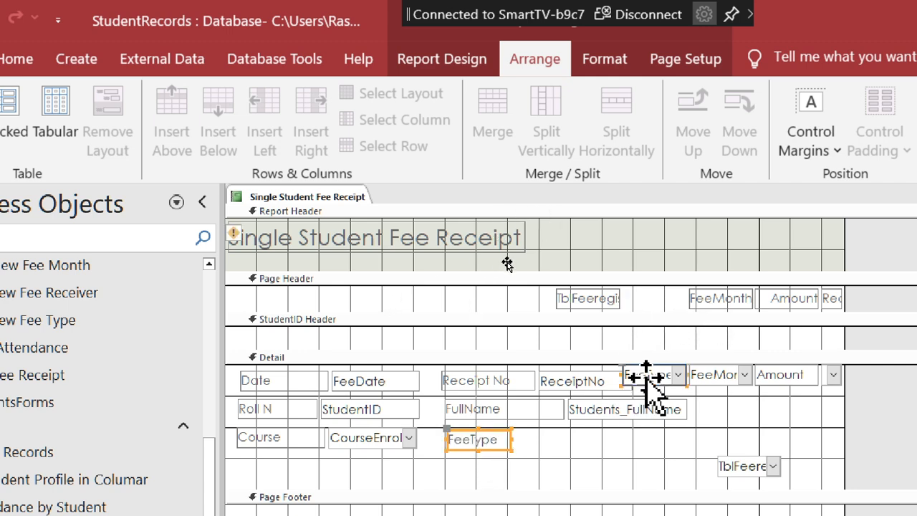
left_click_drag(644, 379, 558, 446)
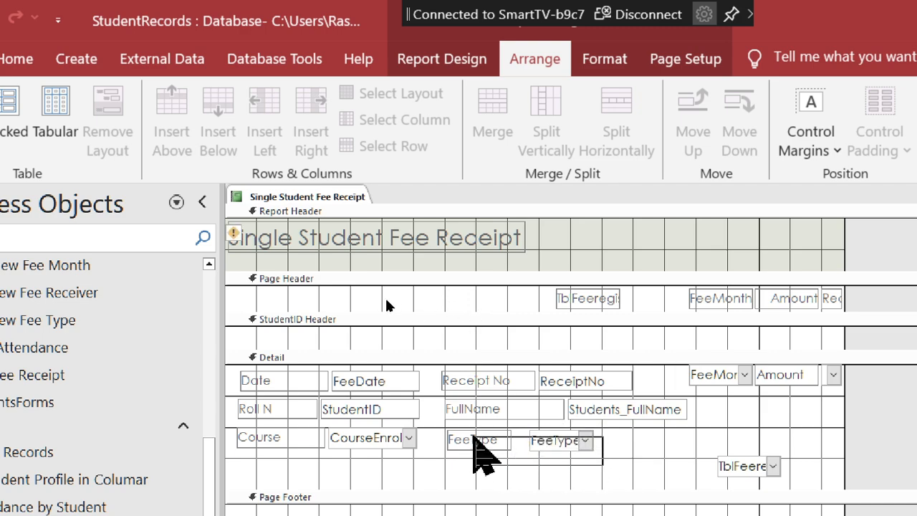
left_click(477, 440, "shift")
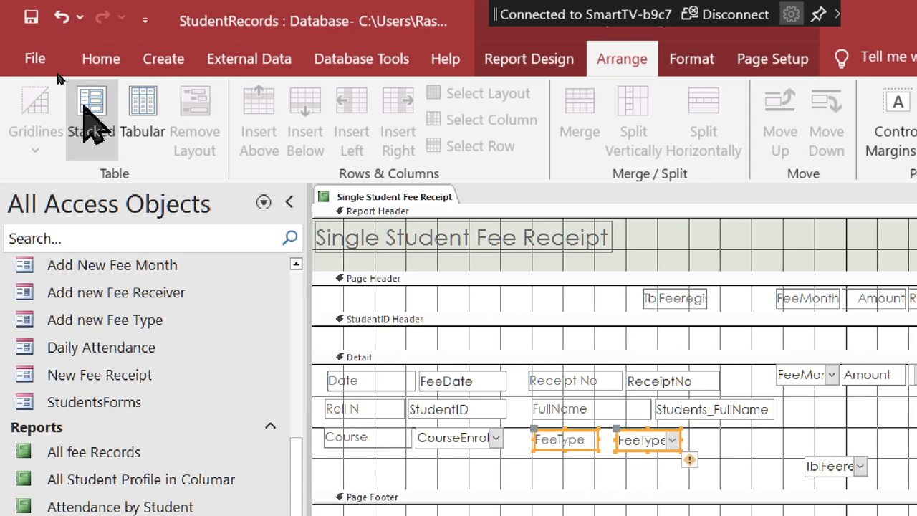
left_click(84, 105)
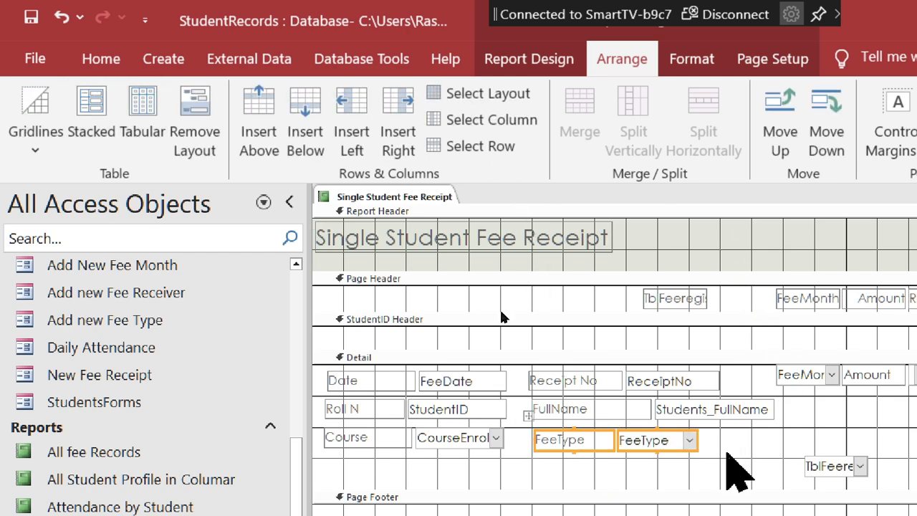
left_click(727, 453)
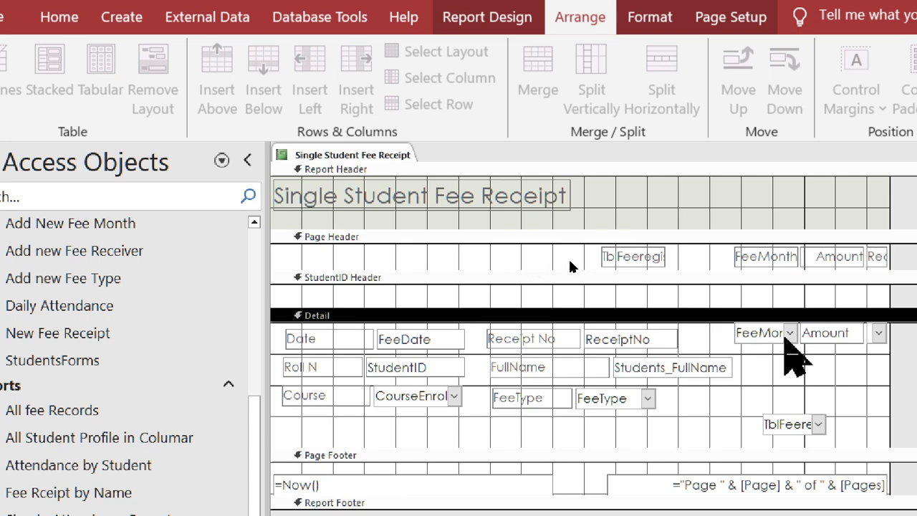
Move the FeeMonth and Amount labels from the Page Header into Detail, side by side below the FeeType row
left_click_drag(764, 257, 520, 428)
left_click_drag(838, 263, 598, 431)
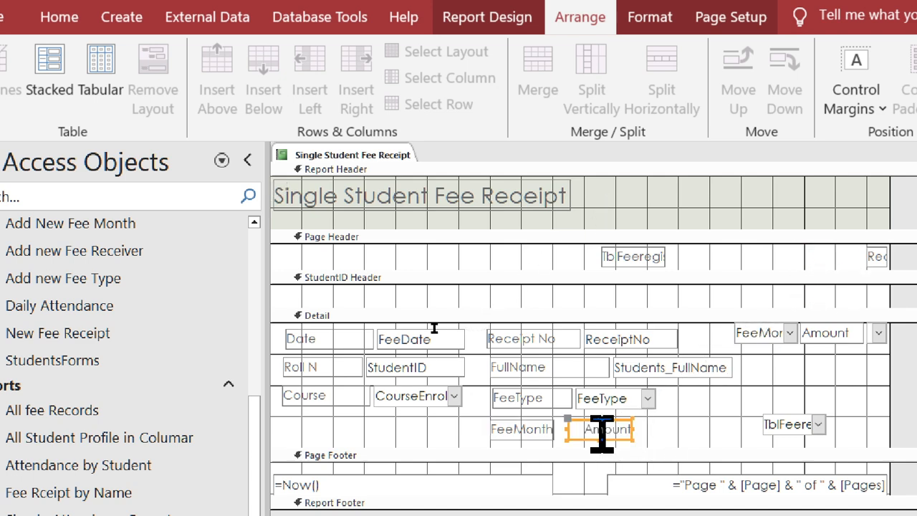
Try a stacked layout on the FeeMonth and Amount labels, and undo it
left_click_drag(444, 433, 609, 425)
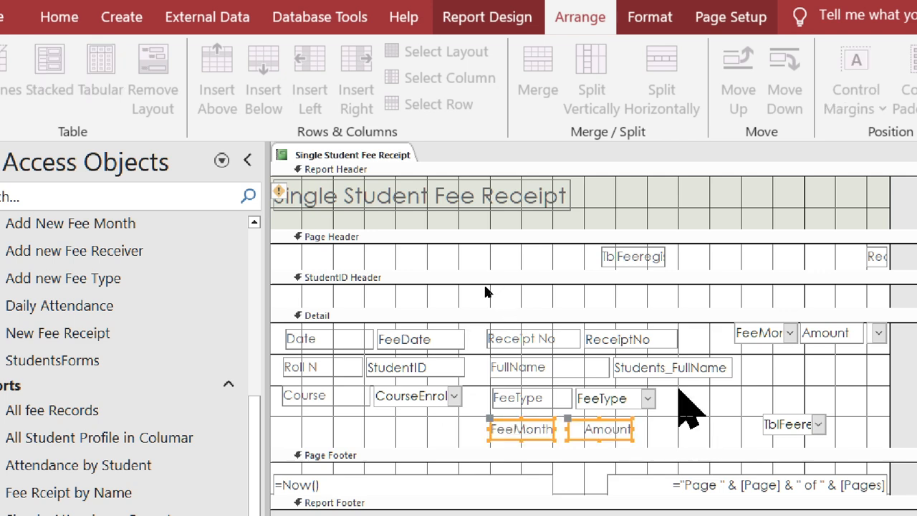
left_click(54, 72)
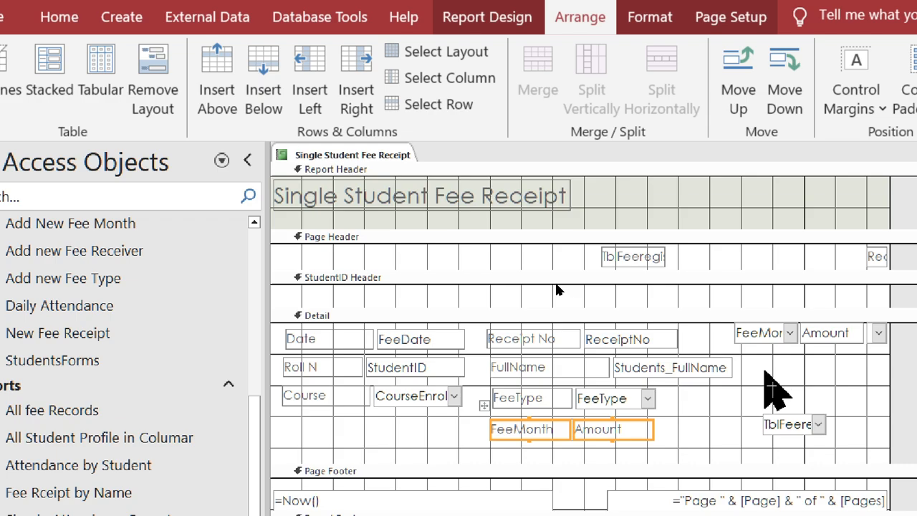
key("ctrl+z")
key("ctrl+z")
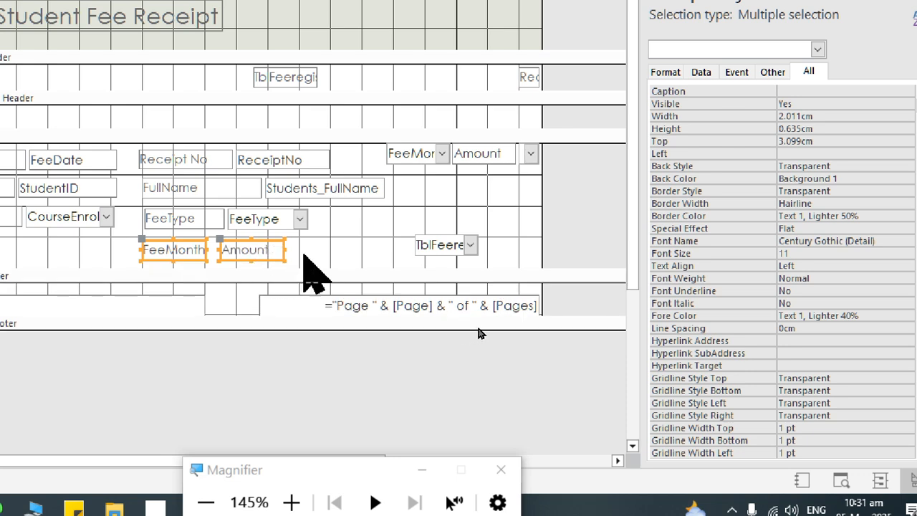
Move the Amount label below the CourseEnrolled combo box and place the FeeMonth combo box beside the FeeMonth label in Detail
left_click(317, 249)
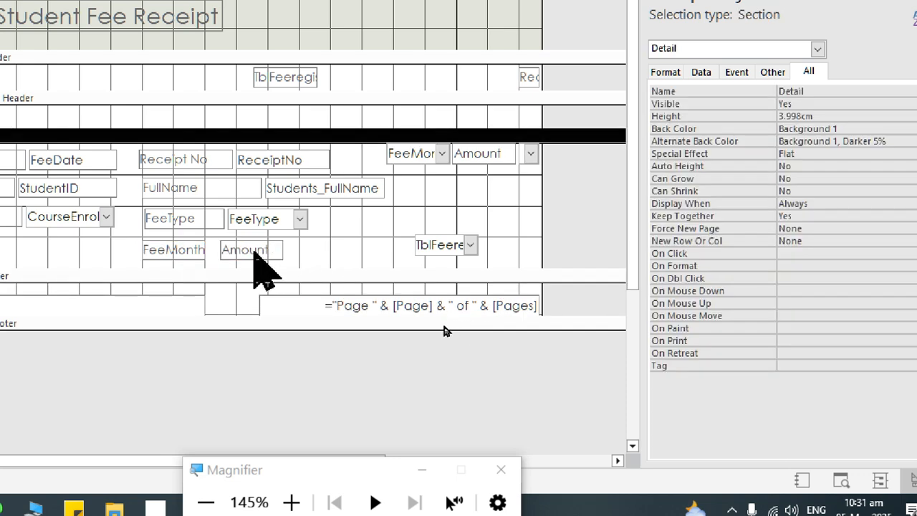
left_click_drag(253, 249, 56, 248)
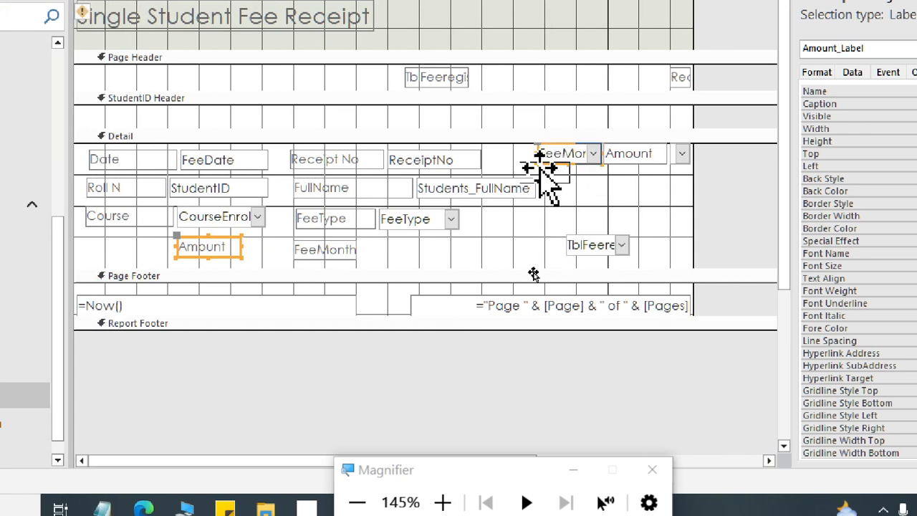
left_click_drag(392, 155, 275, 242)
left_click_drag(424, 242, 416, 246)
Arrange the FeeMonth label and its combo box in a tabular layout and align the pair under the FeeType row
left_click(324, 250, "shift")
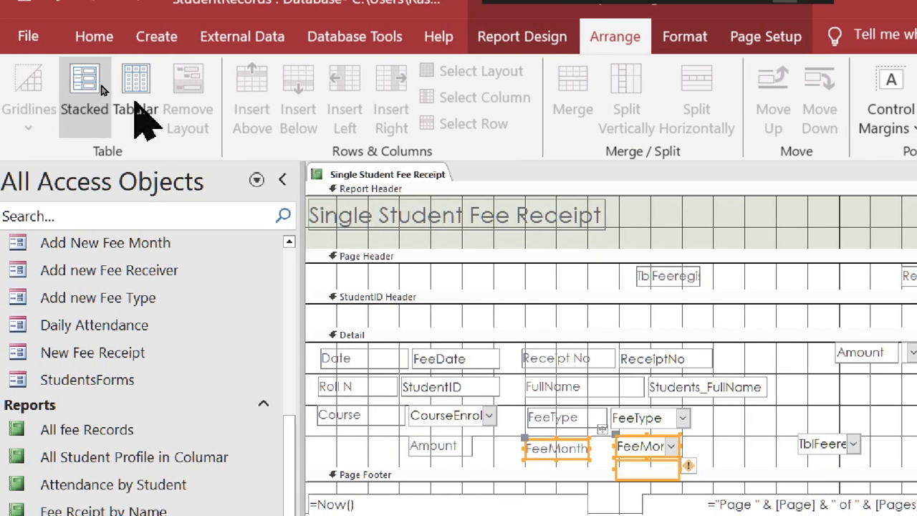
left_click(48, 86)
left_click(137, 121)
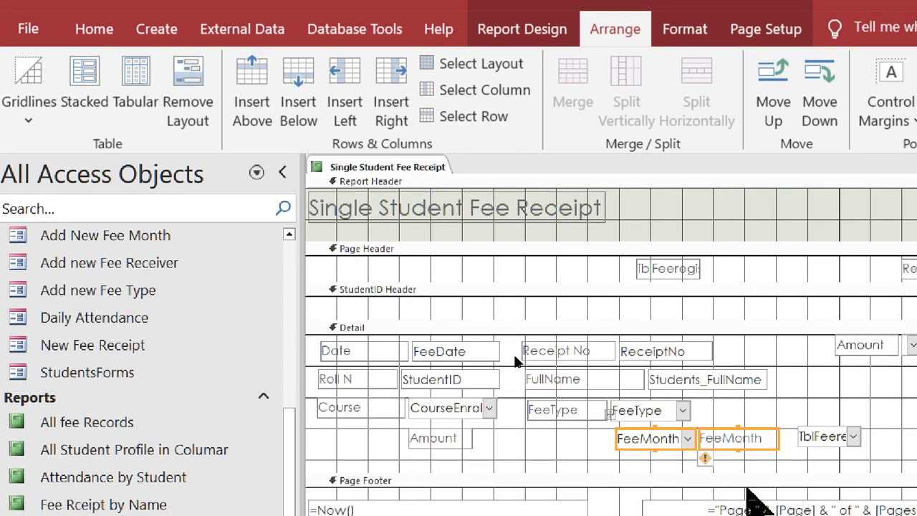
left_click_drag(704, 439, 616, 434)
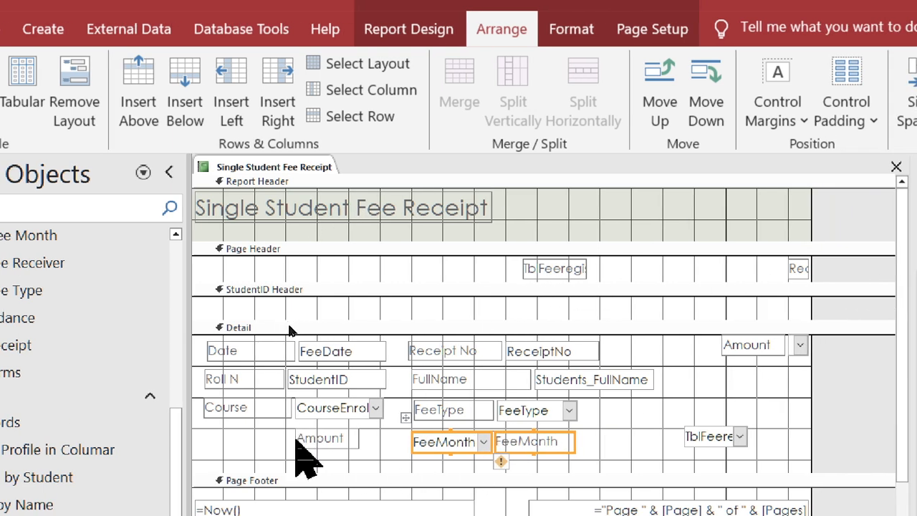
Preview the receipt in Report View and return to Design View
left_click(758, 346)
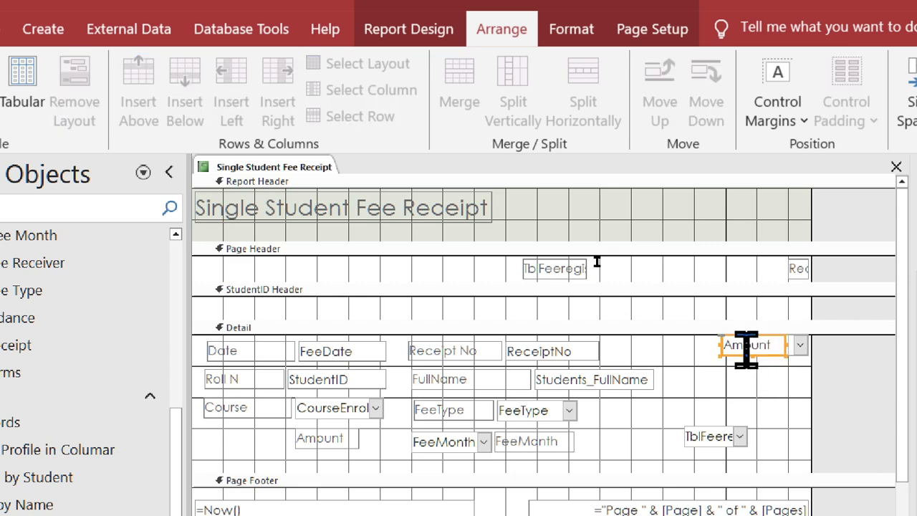
right_click(248, 168)
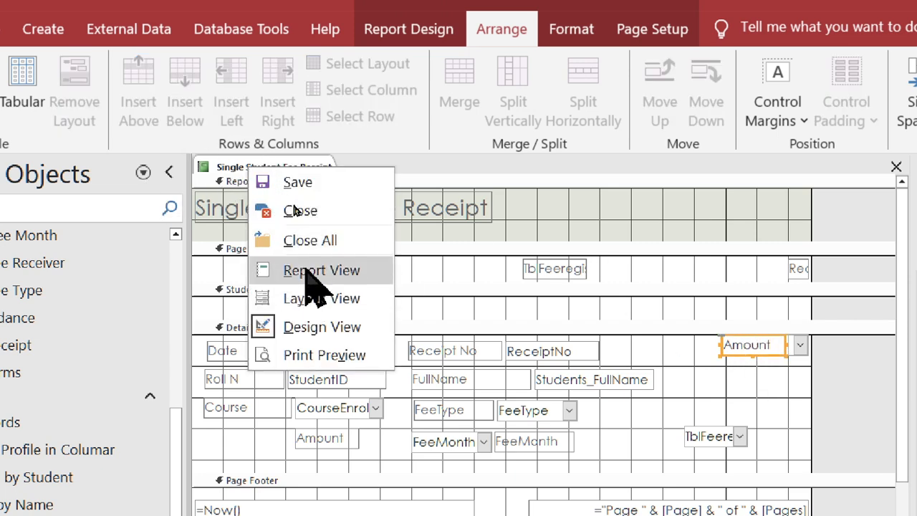
left_click(308, 271)
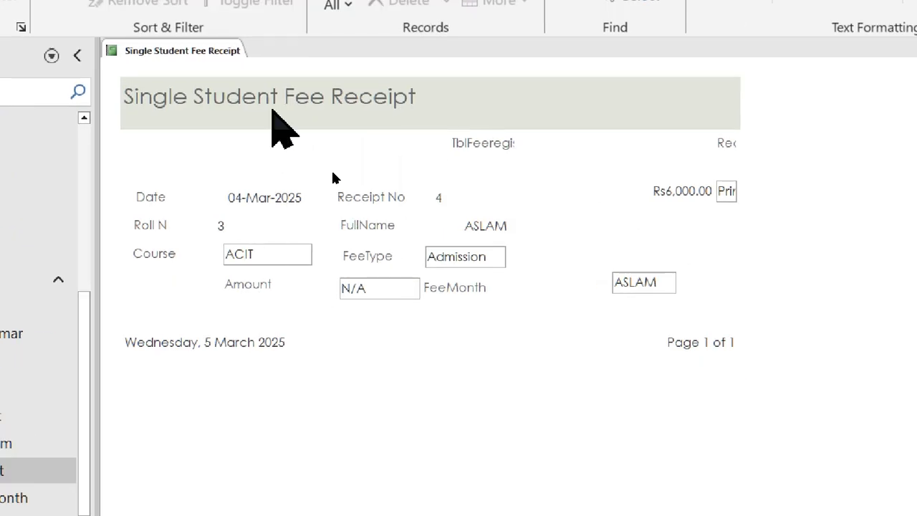
right_click(196, 52)
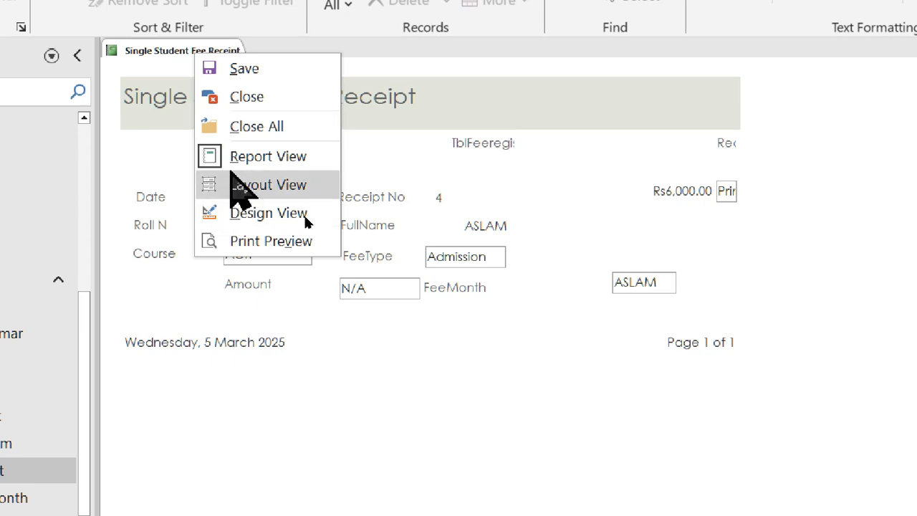
left_click(226, 213)
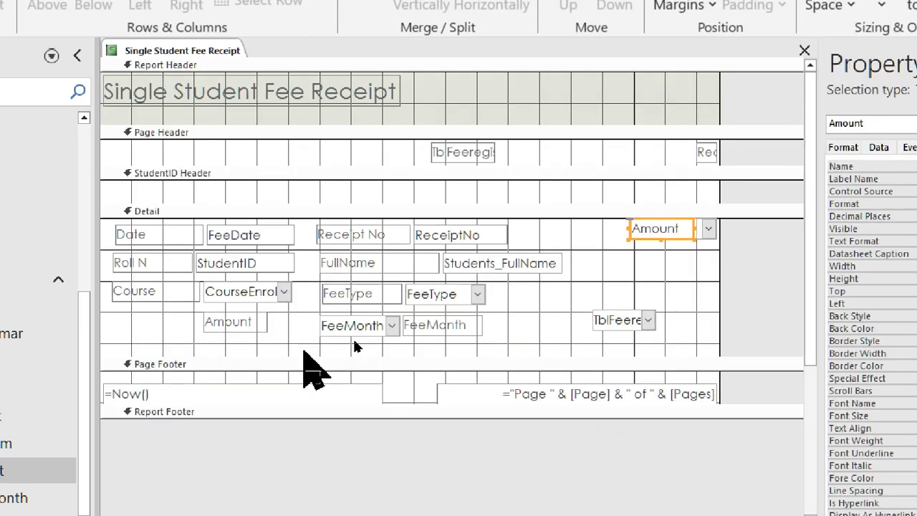
Move the Amount label under Course with the Amount text box beside it, and arrange both in a tabular layout
left_click(230, 323)
left_click_drag(231, 322, 138, 322)
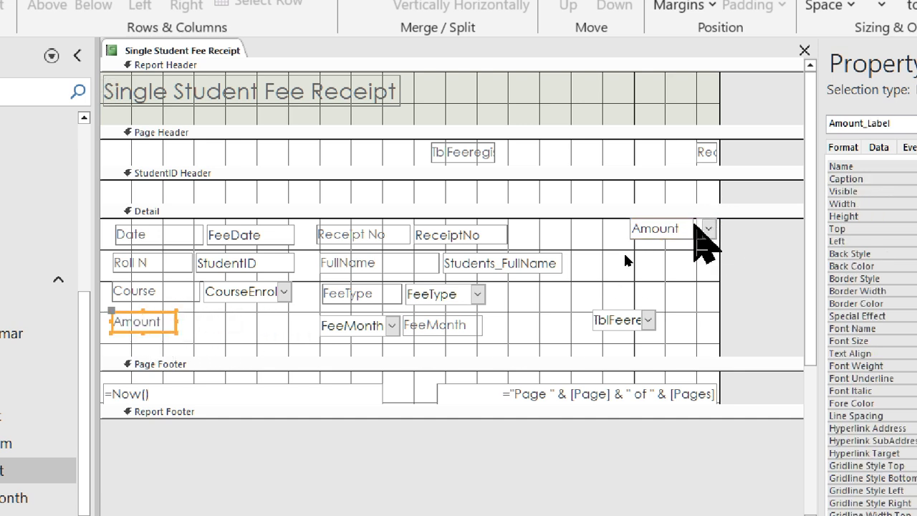
left_click_drag(649, 240, 246, 326)
left_click(140, 324, "shift")
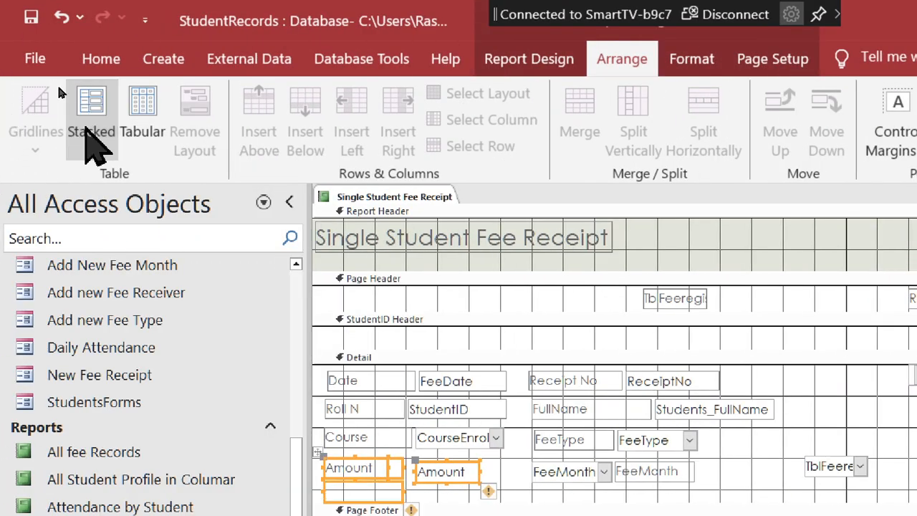
left_click(90, 104)
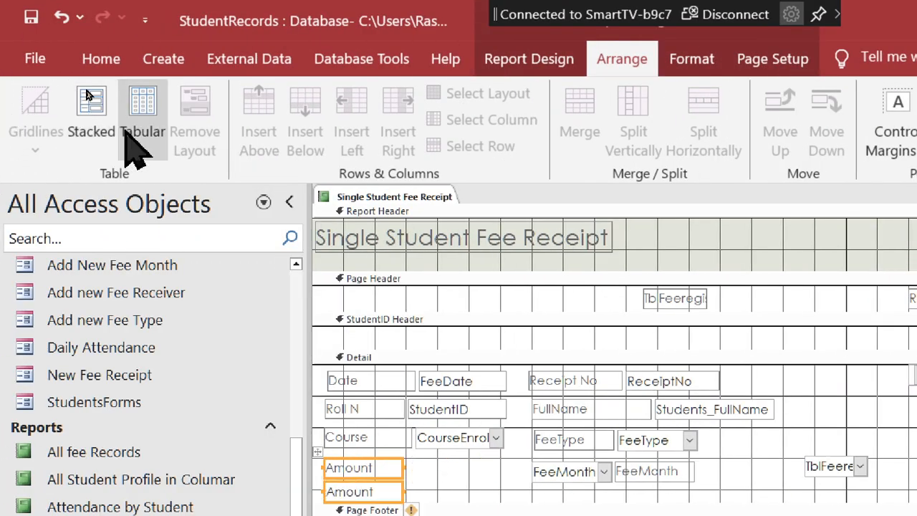
left_click(129, 140)
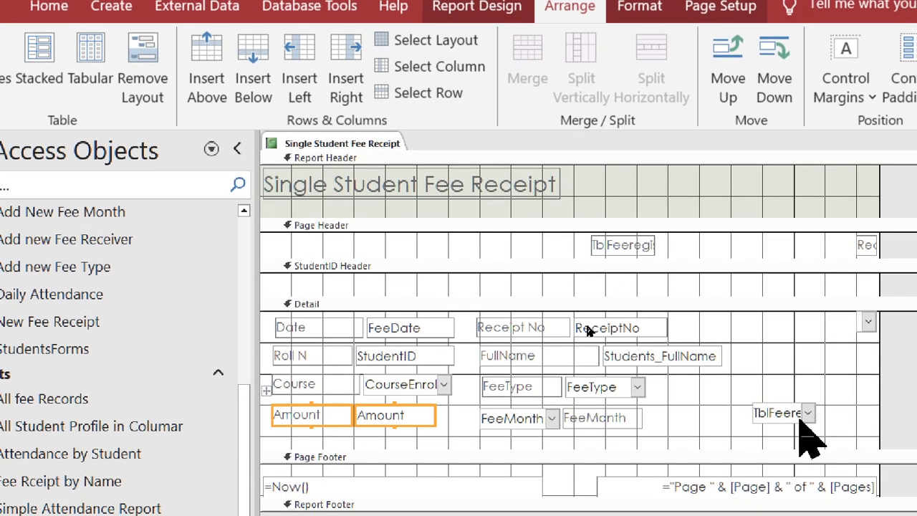
Move the Received label from the Page Header above its combo box in Detail, and join both in a stacked layout beside the FeeMonth row
left_click_drag(801, 421, 731, 437)
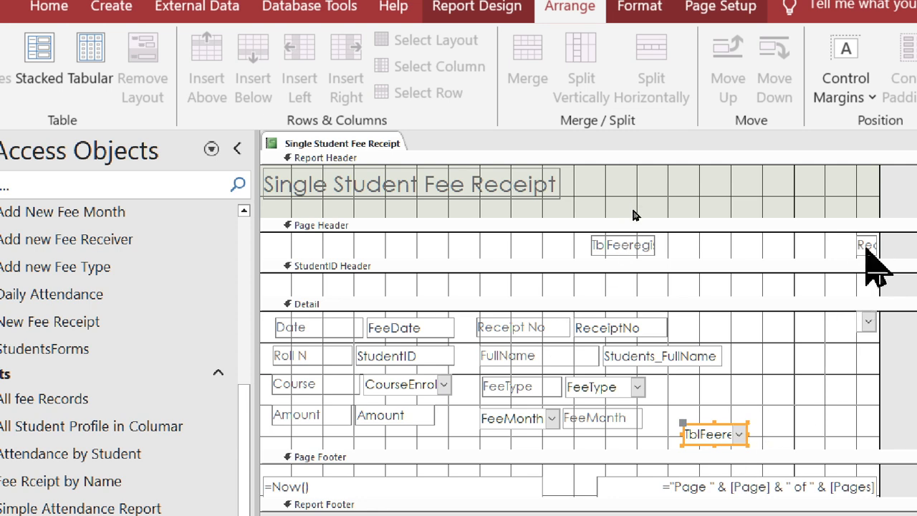
left_click(692, 408)
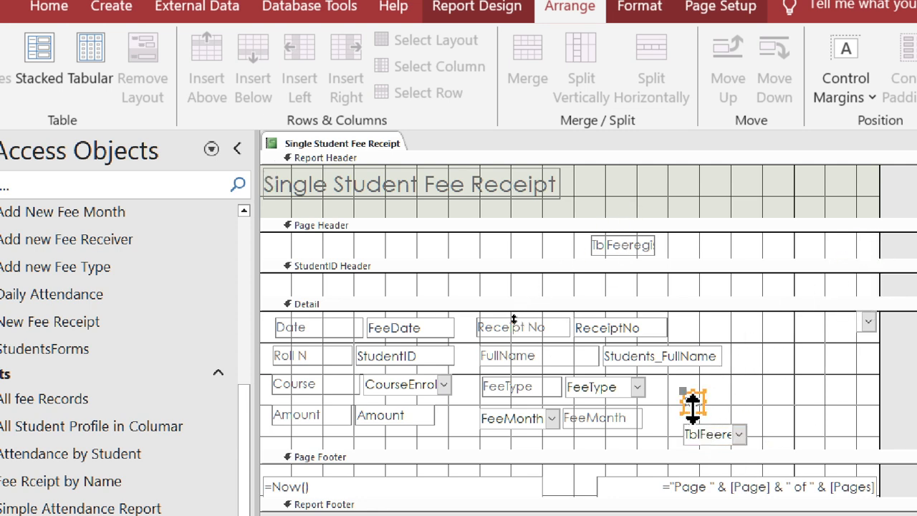
double_click(693, 406)
left_click(791, 398)
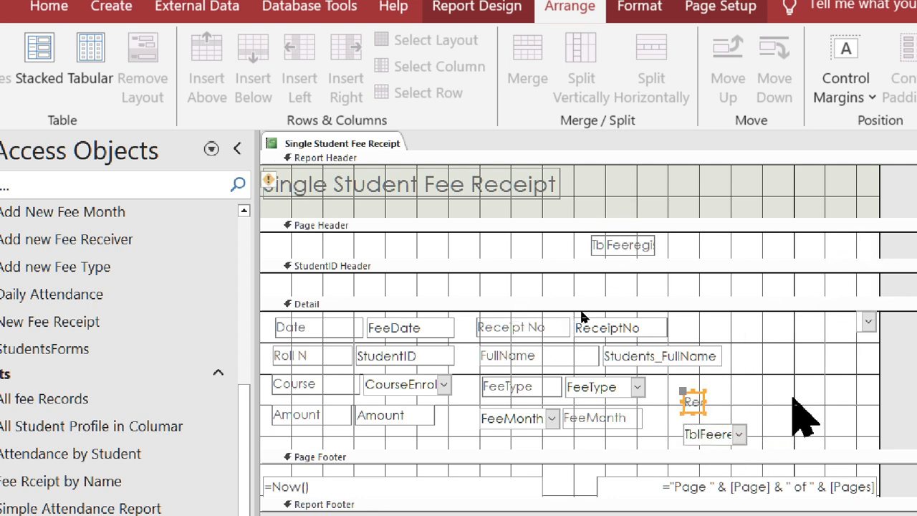
left_click(700, 403)
left_click_drag(669, 403, 752, 434)
left_click(91, 72)
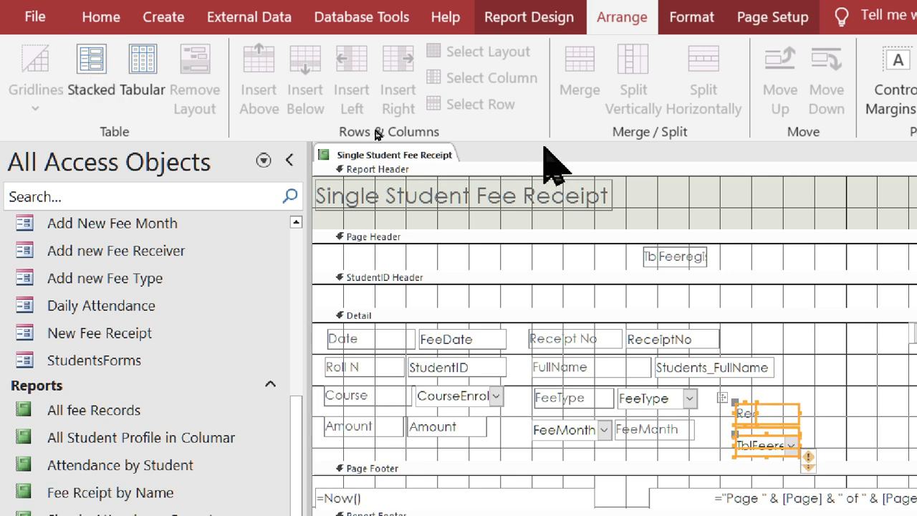
left_click_drag(764, 432, 755, 441)
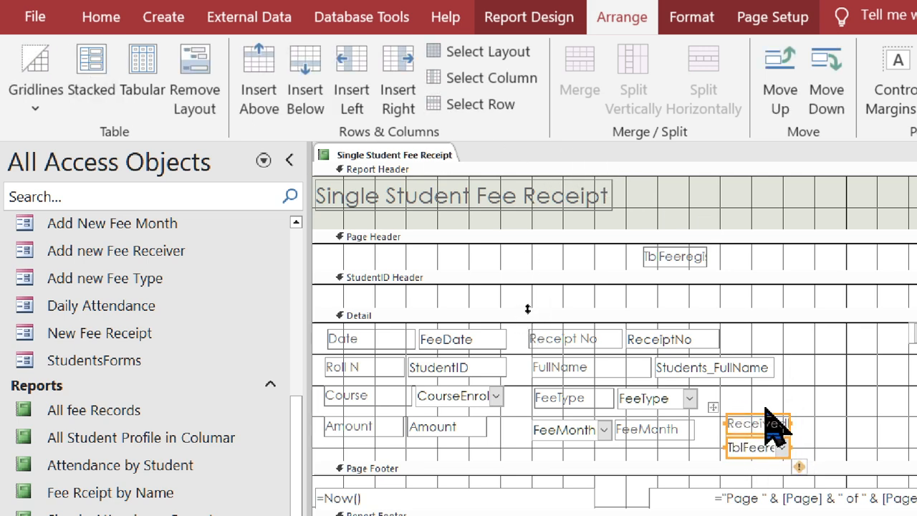
Preview the report for receipt number 4 in Report View and Layout View, and return to Design View
right_click(351, 154)
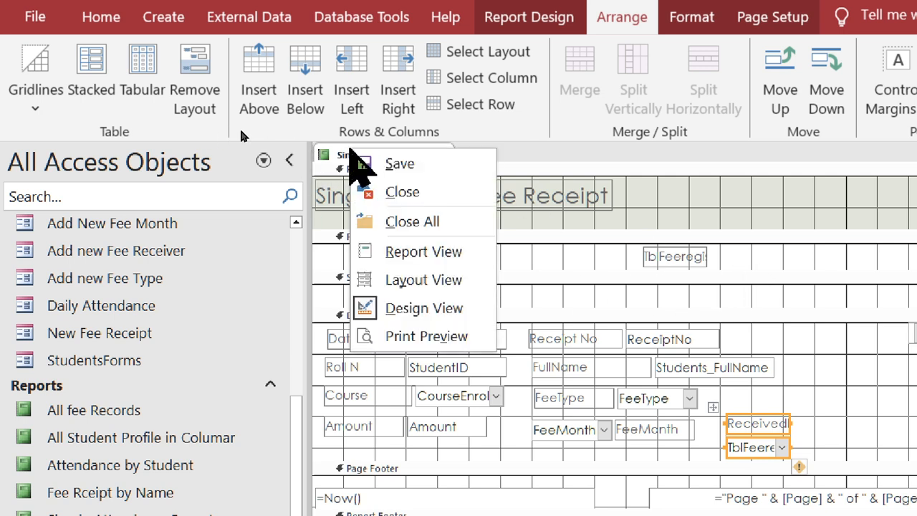
left_click(373, 257)
type("4")
key("Return")
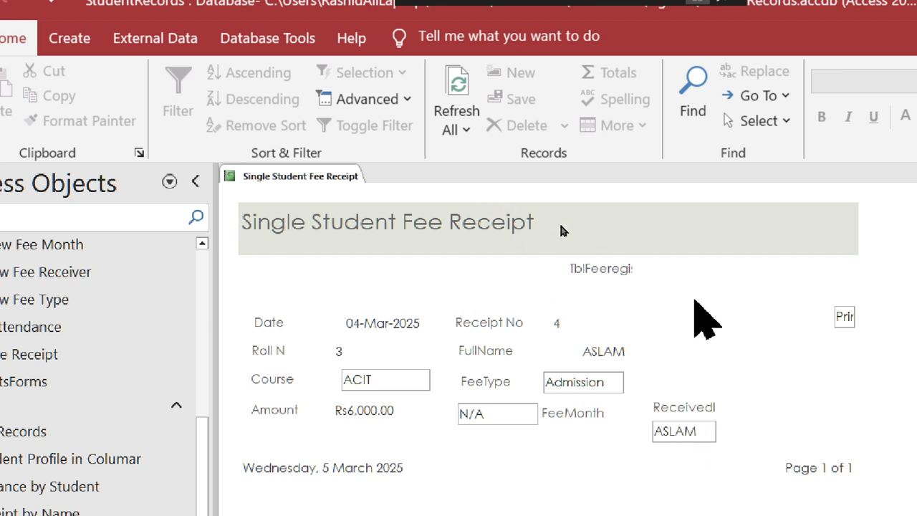
right_click(236, 176)
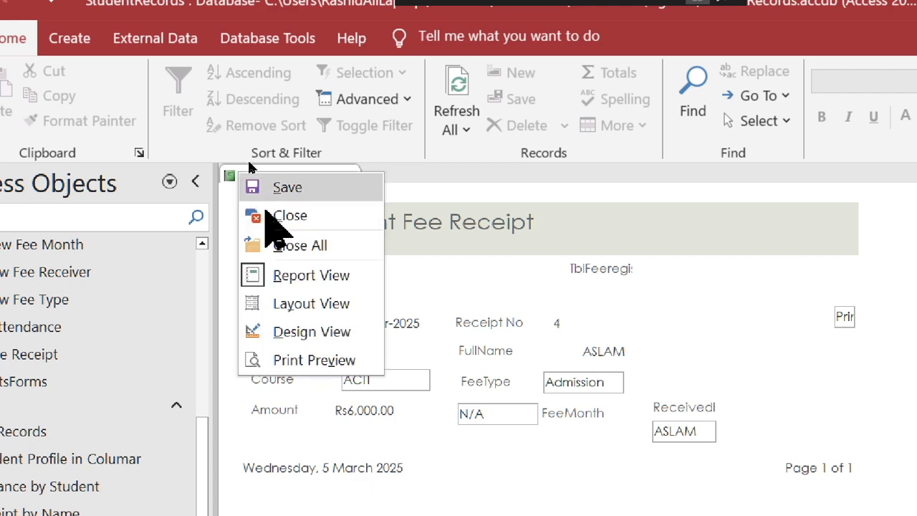
left_click(290, 303)
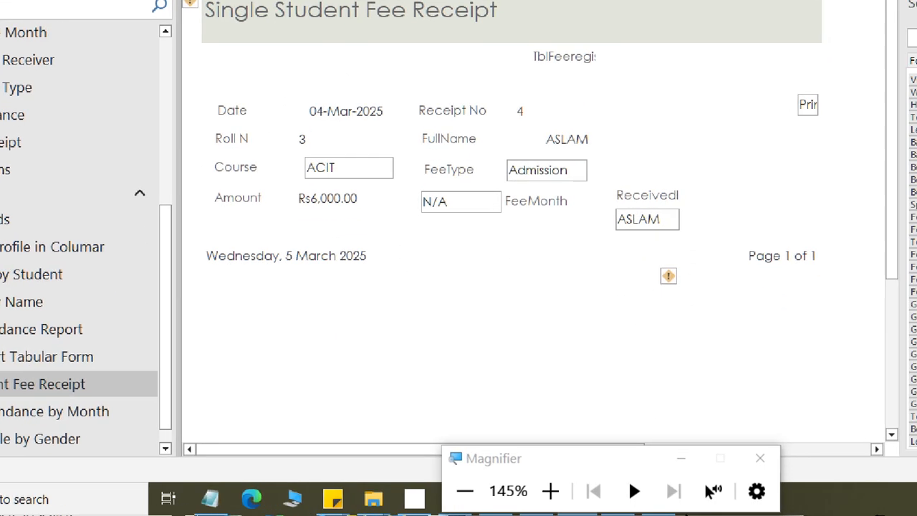
left_click(897, 469)
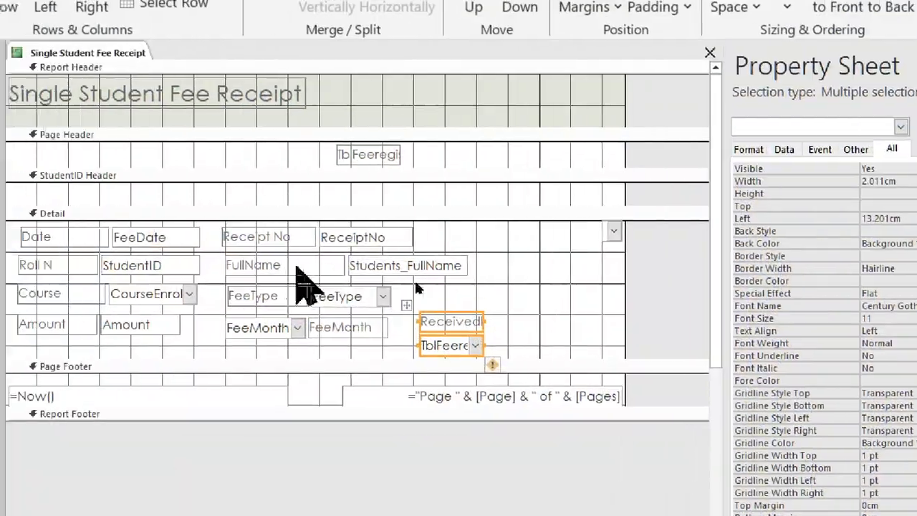
Undo the FeeMonth layout and rearrange the pair side by side with the label before its combo box
left_click(154, 239)
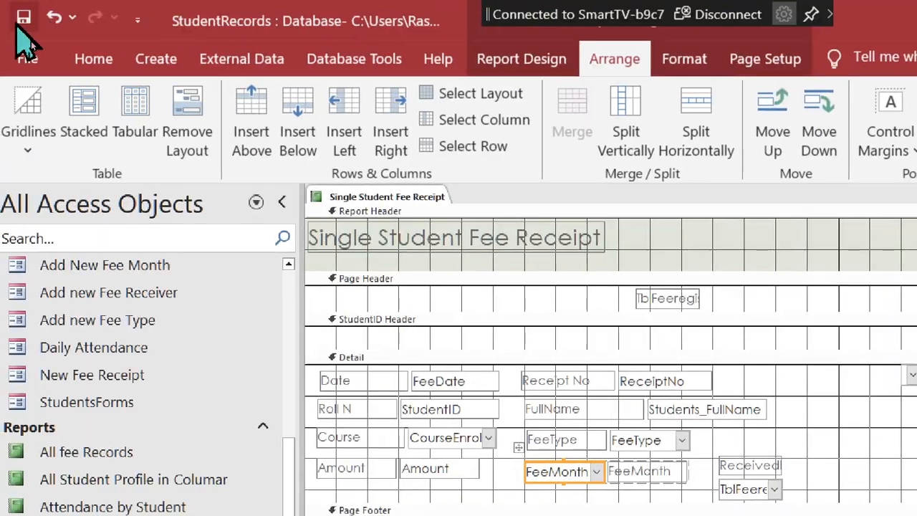
key("ctrl+z")
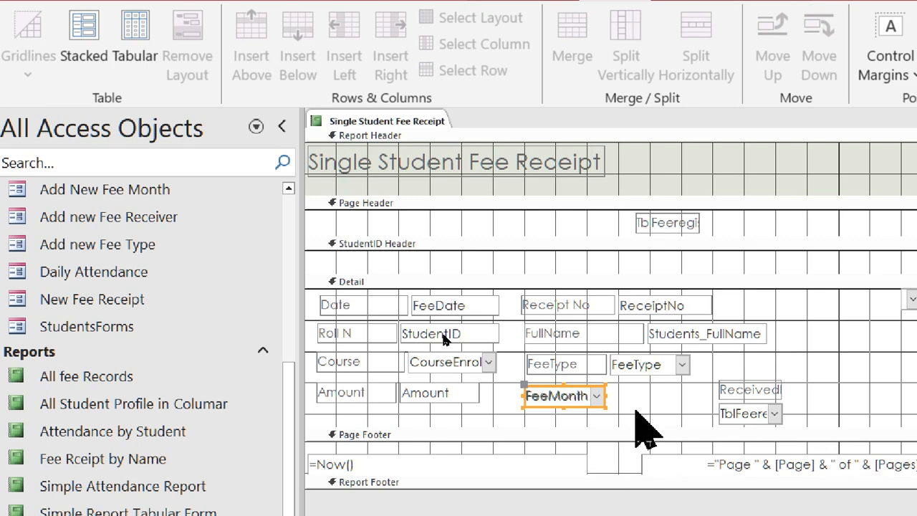
left_click(609, 477)
left_click(594, 474)
left_click_drag(593, 395, 663, 396)
left_click_drag(501, 418, 564, 398)
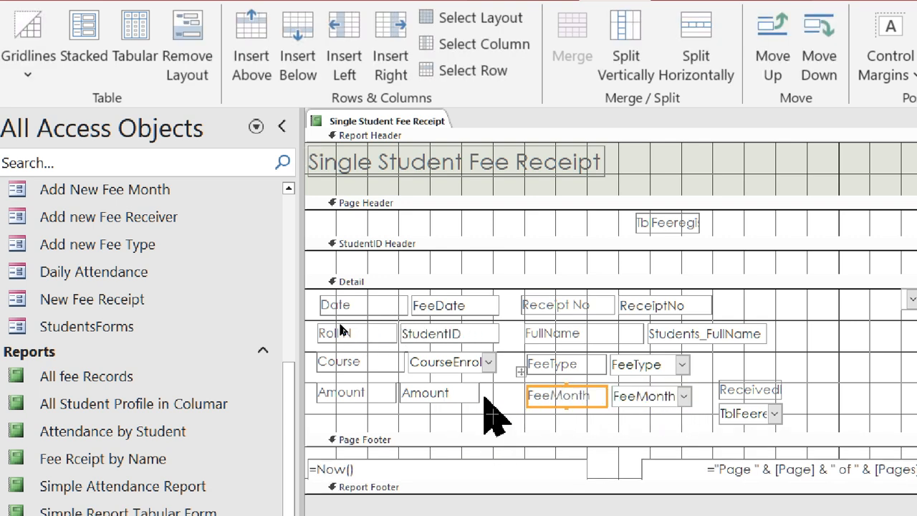
left_click(649, 402, "shift")
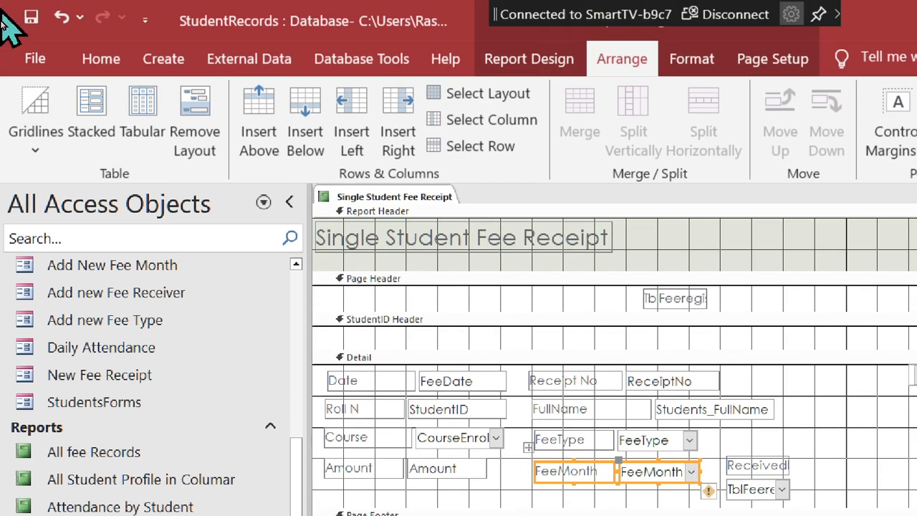
left_click(124, 38)
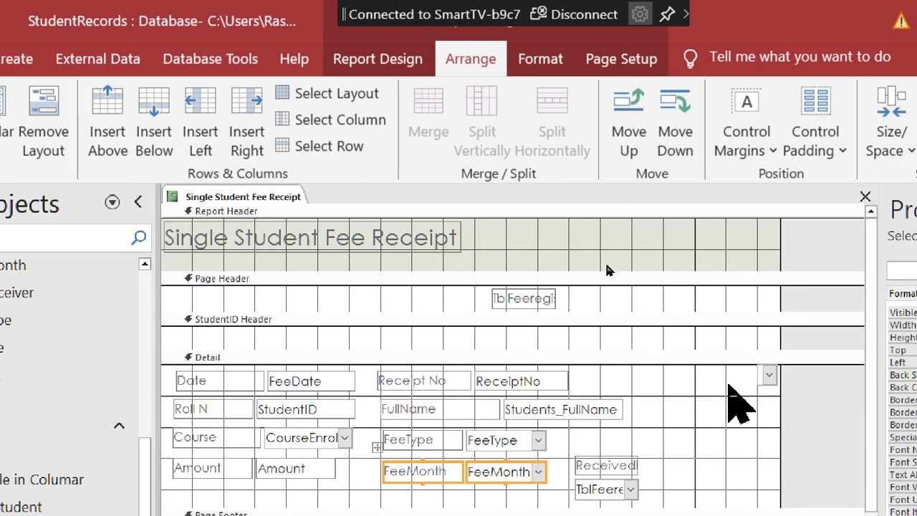
Remove the narrow combo box at the far end of Detail's first row and delete the leftover TblFeeregi label from the Page Header
left_click(766, 377)
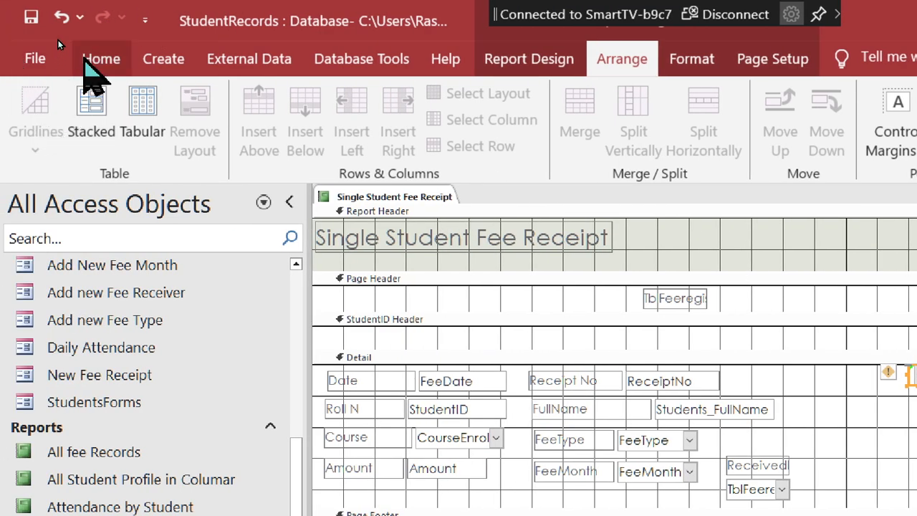
left_click(83, 59)
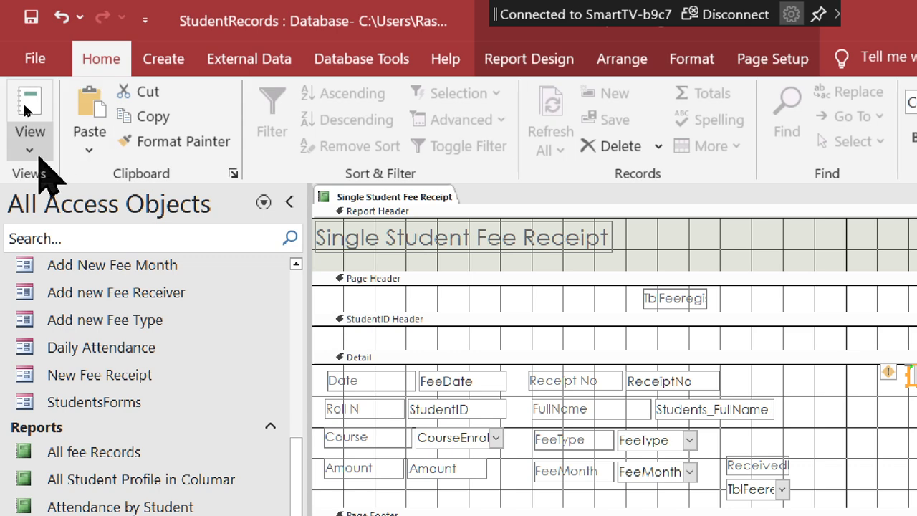
left_click(30, 151)
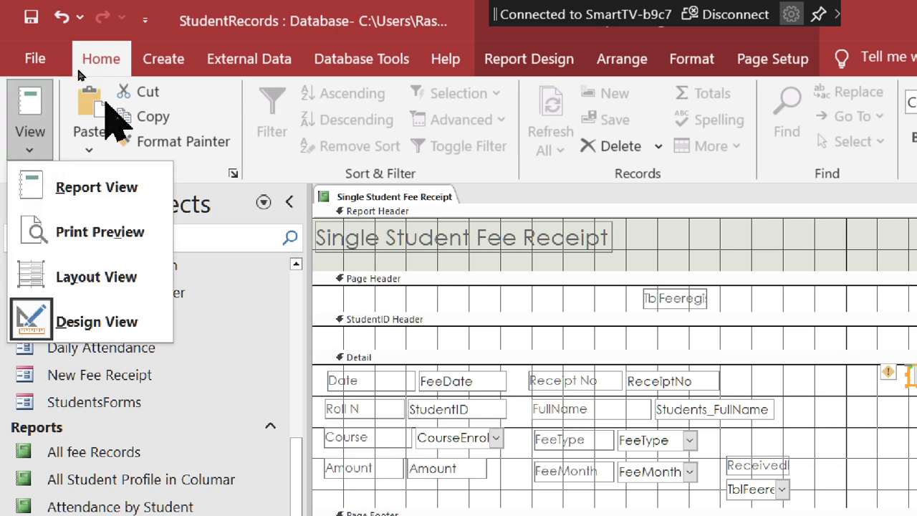
left_click(148, 99)
left_click(865, 329)
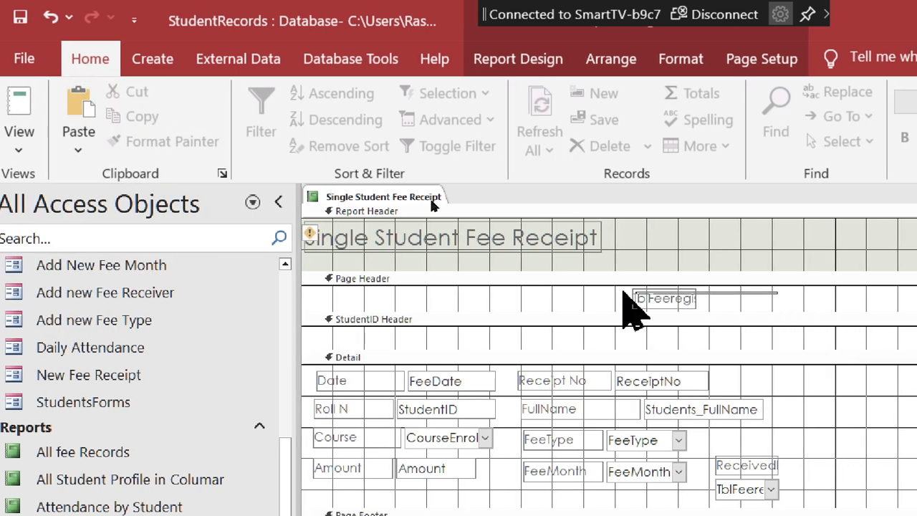
left_click(633, 298)
key("Delete")
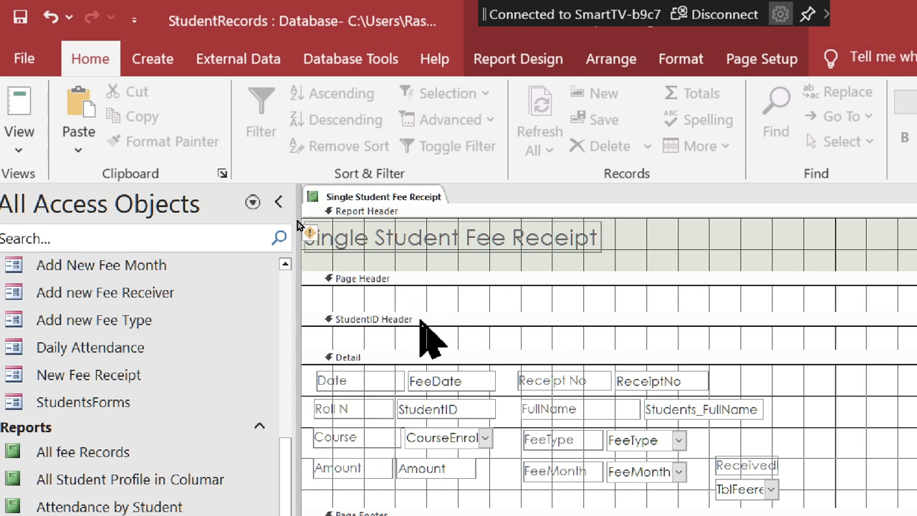
Increase the height of the Page Header section and preview the report in Report View for receipt number 4
left_click_drag(419, 308, 419, 352)
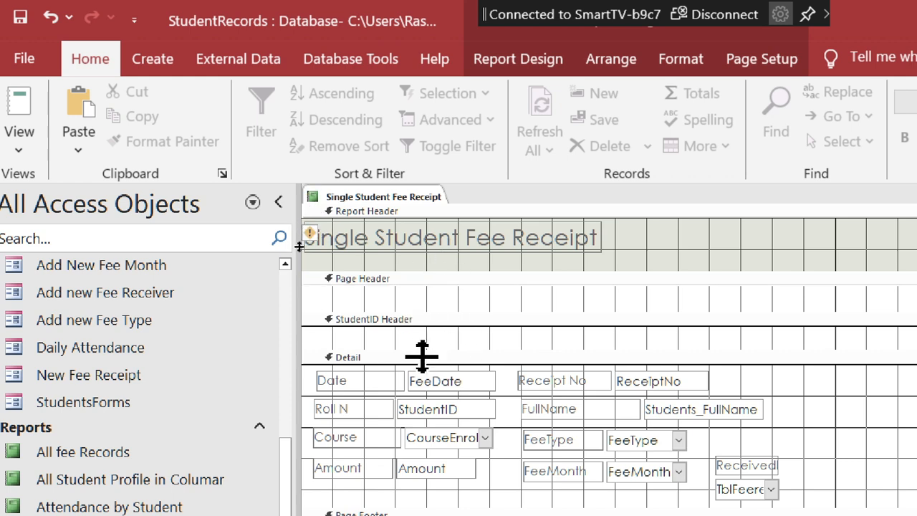
right_click(356, 199)
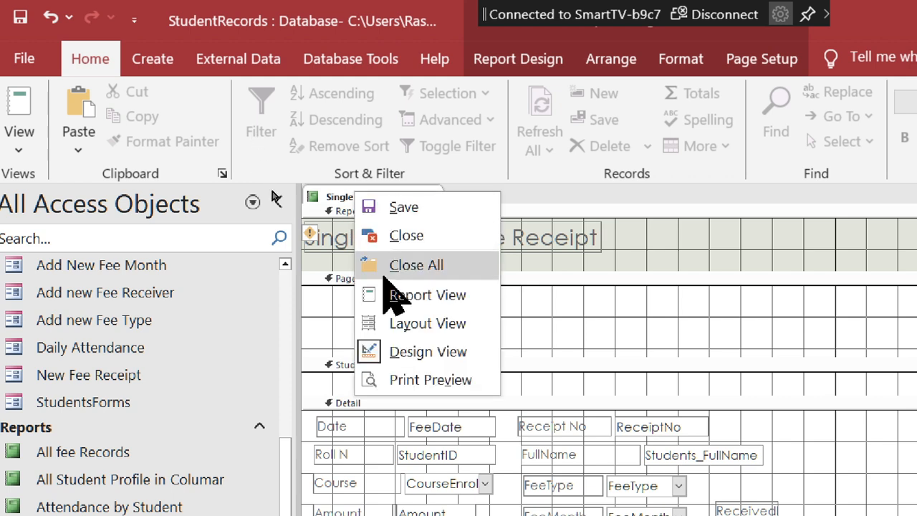
left_click(390, 293)
type("4")
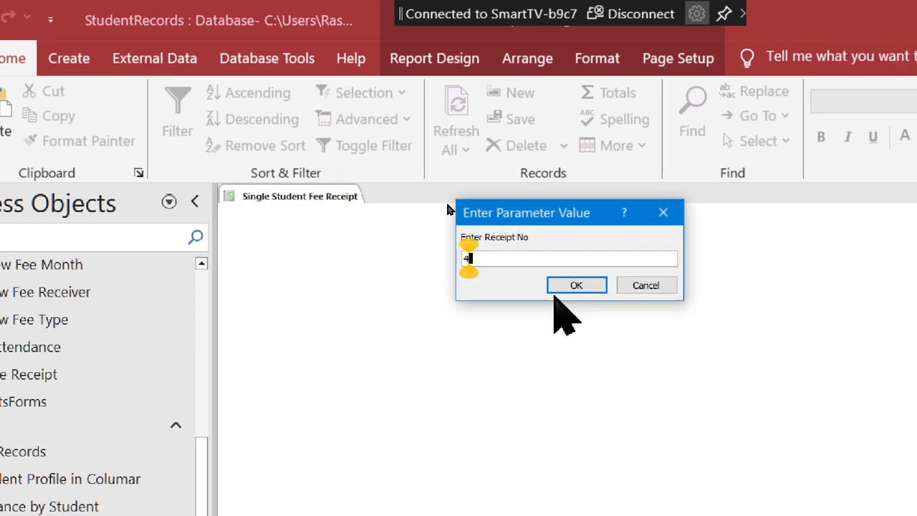
left_click(659, 286)
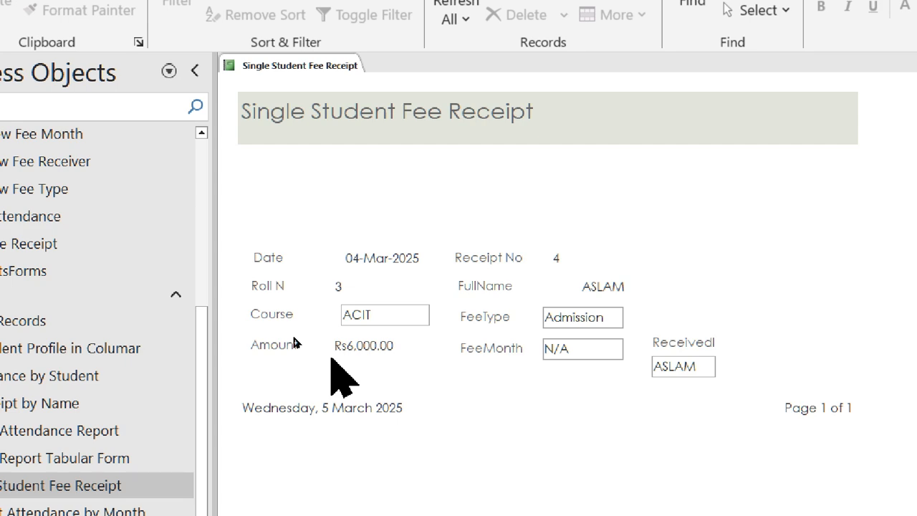
Close the Single Student Fee Receipt report and save its design changes
right_click(290, 65)
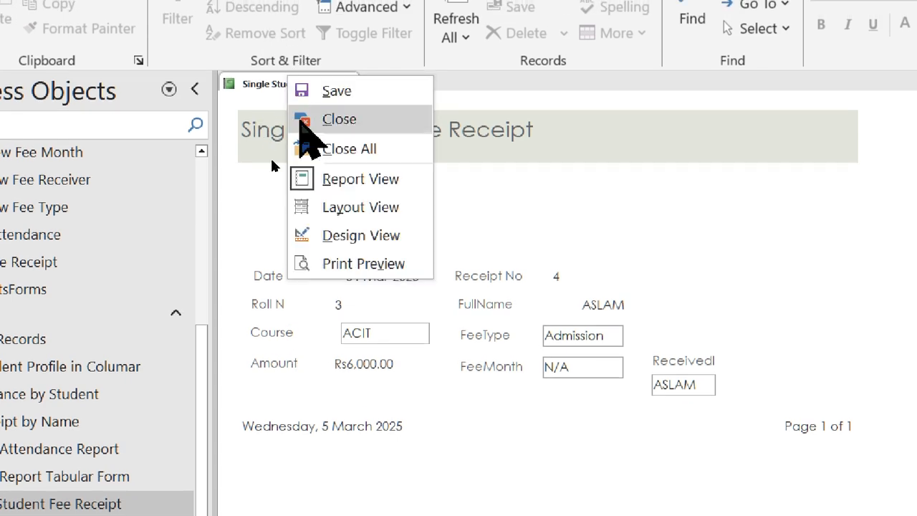
left_click(308, 98)
left_click(507, 300)
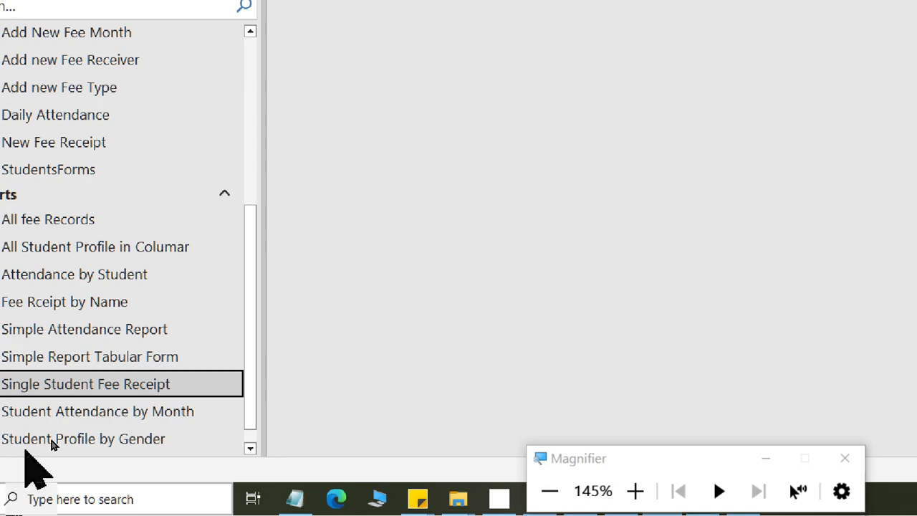
Reopen the Single Student Fee Receipt report and display the receipt for receipt number 2
double_click(62, 387)
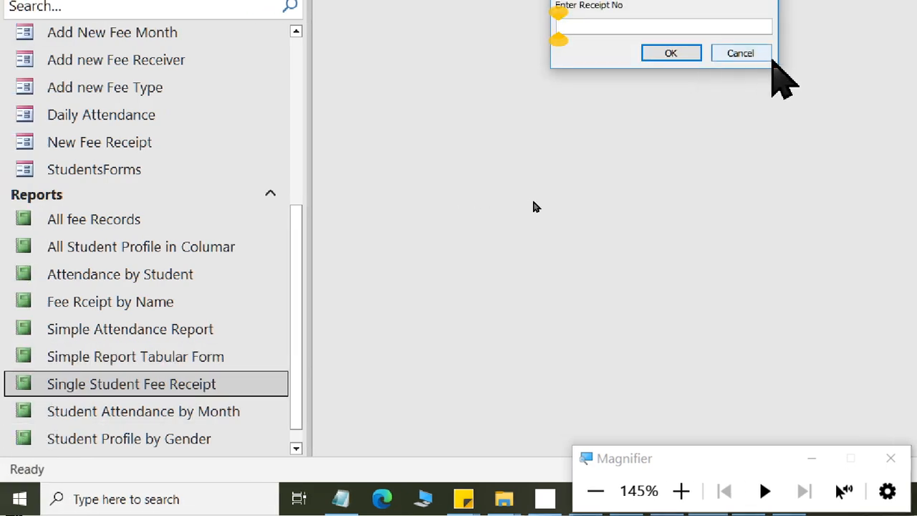
type("2")
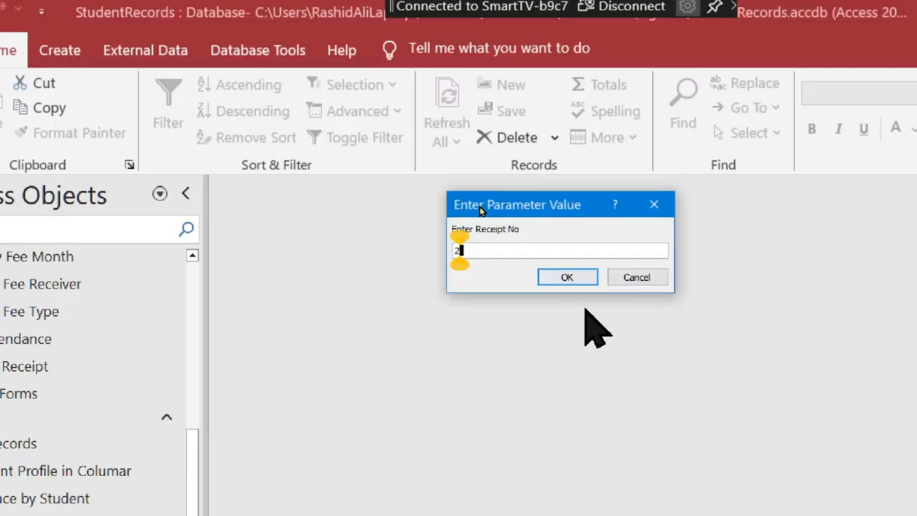
left_click(670, 53)
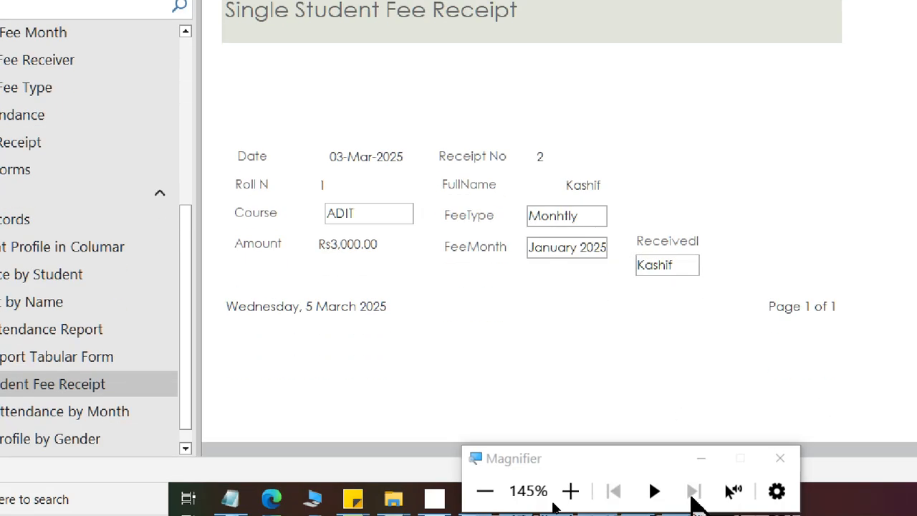
left_click_drag(698, 462, 666, 366)
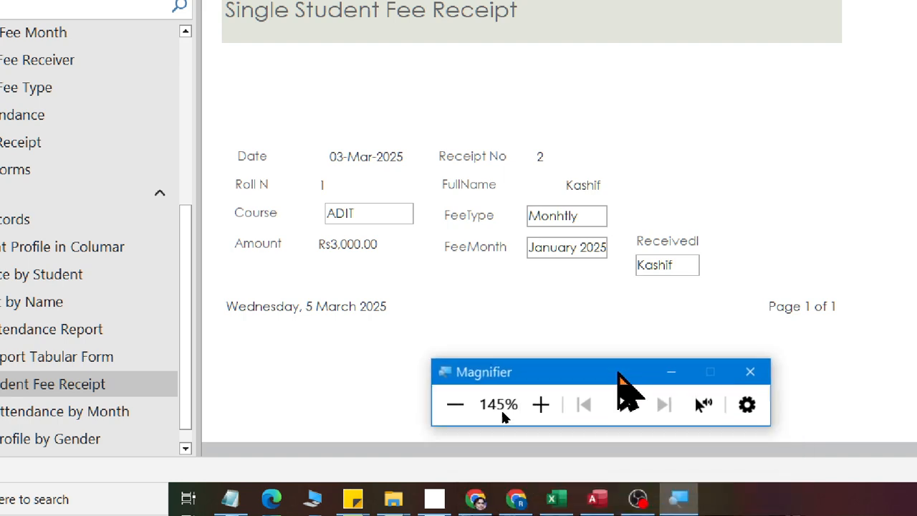
left_click(748, 362)
left_click(526, 501)
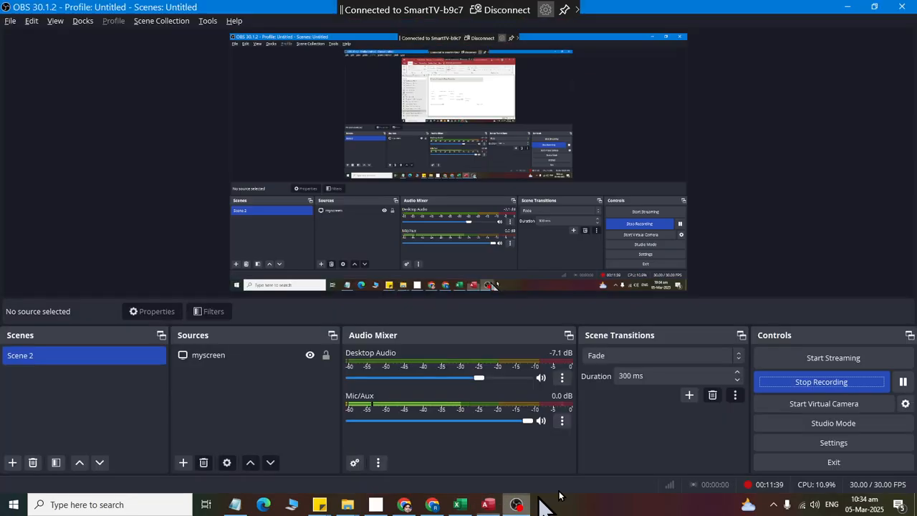